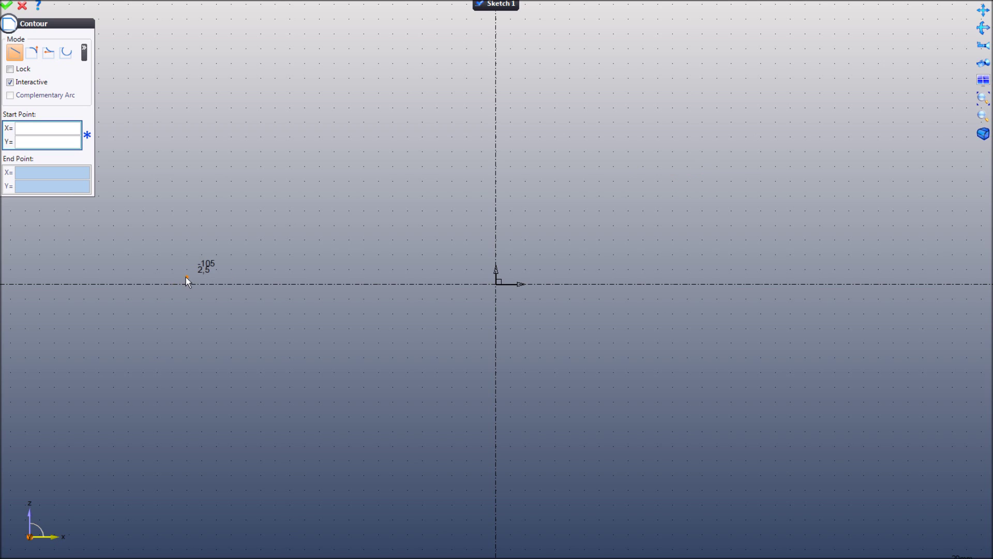
Draw a closed stepped contour from X -72.5, Y 0 through (-72.5, 17.5), (0, 45), (25, 45), (25, 25), (55, 25) and (55, 0).
left_click(283, 284)
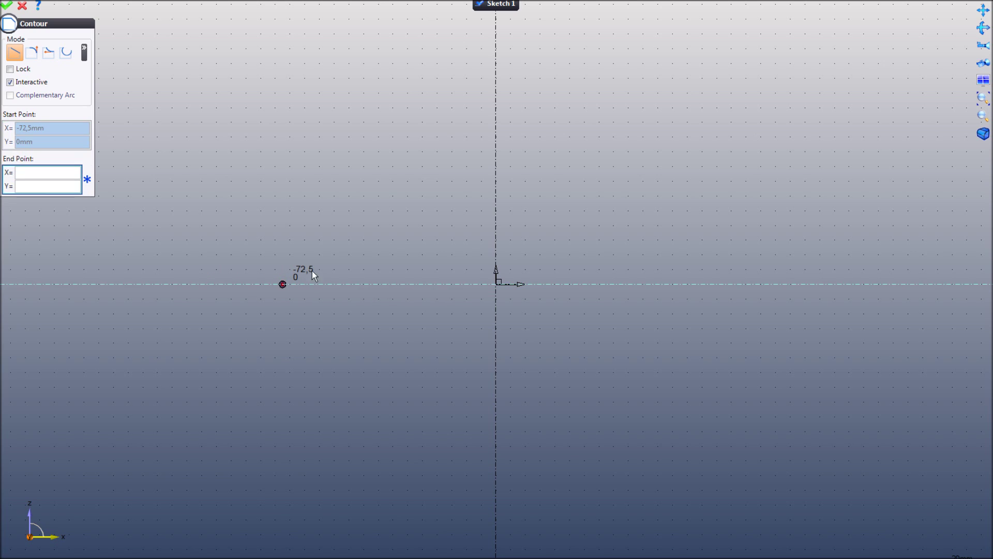
left_click(283, 233)
left_click(496, 152)
left_click(569, 152)
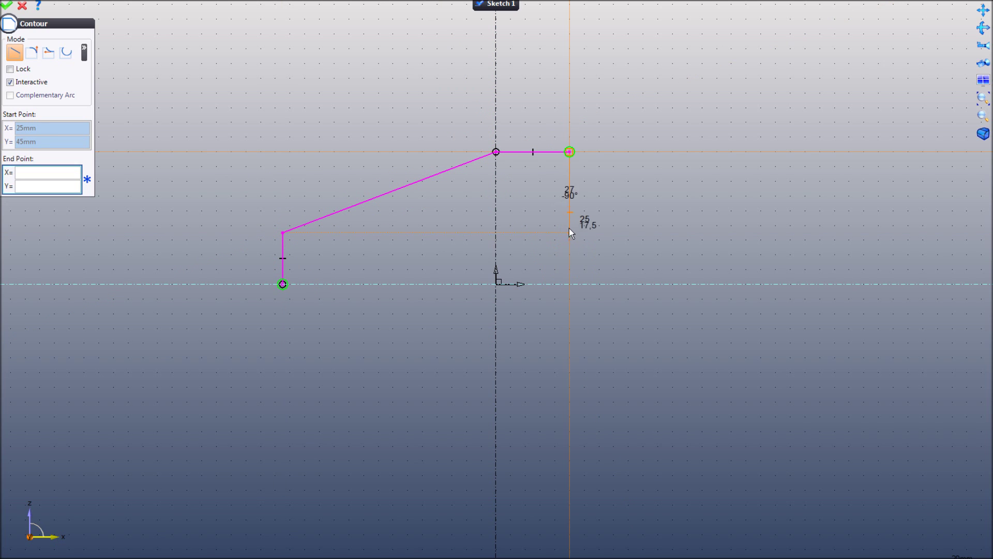
left_click(569, 210)
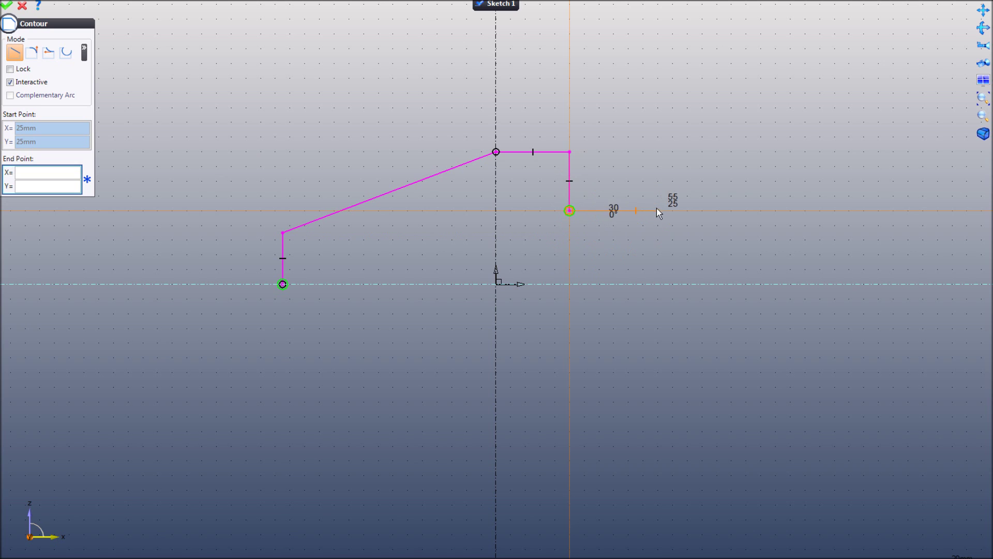
left_click(657, 210)
left_click(657, 284)
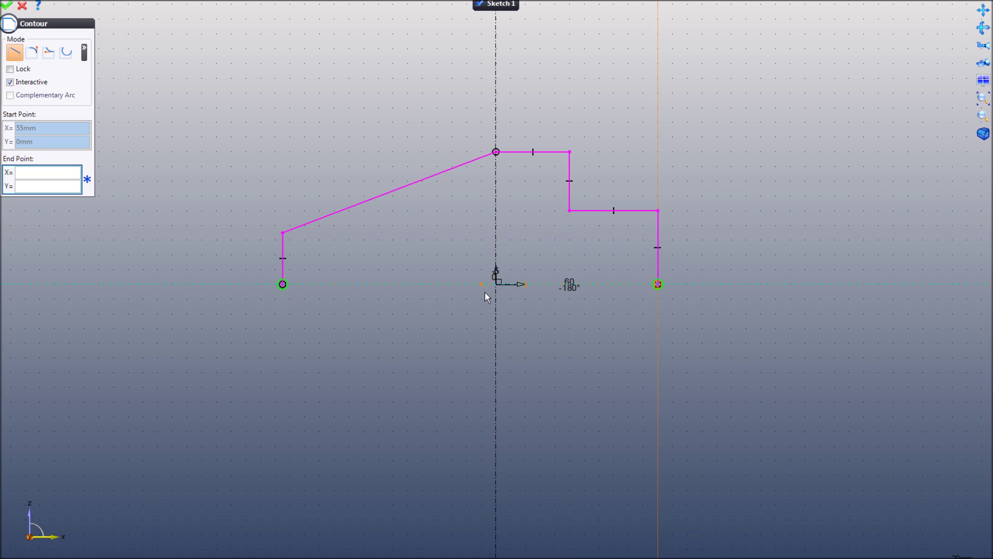
left_click(659, 264)
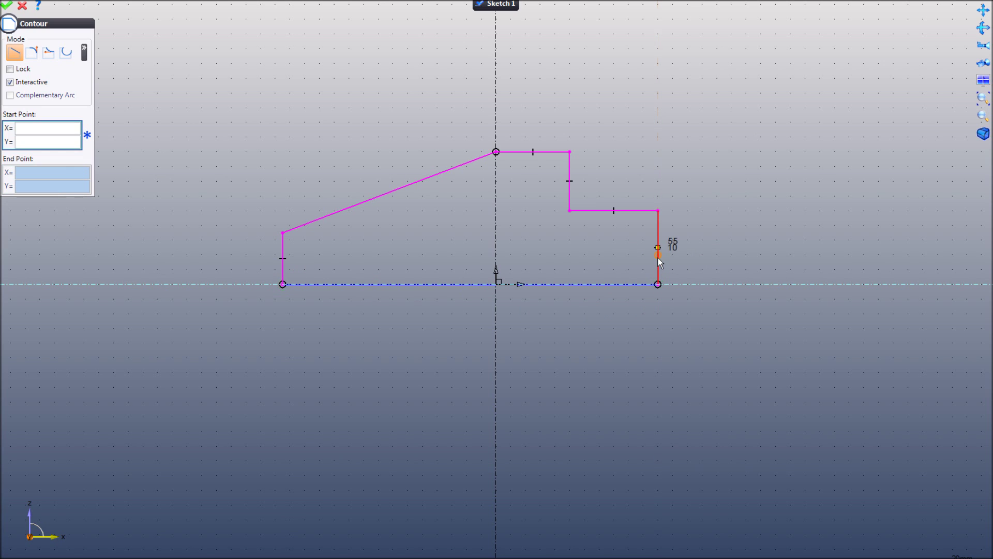
right_click(588, 256)
left_click(610, 259)
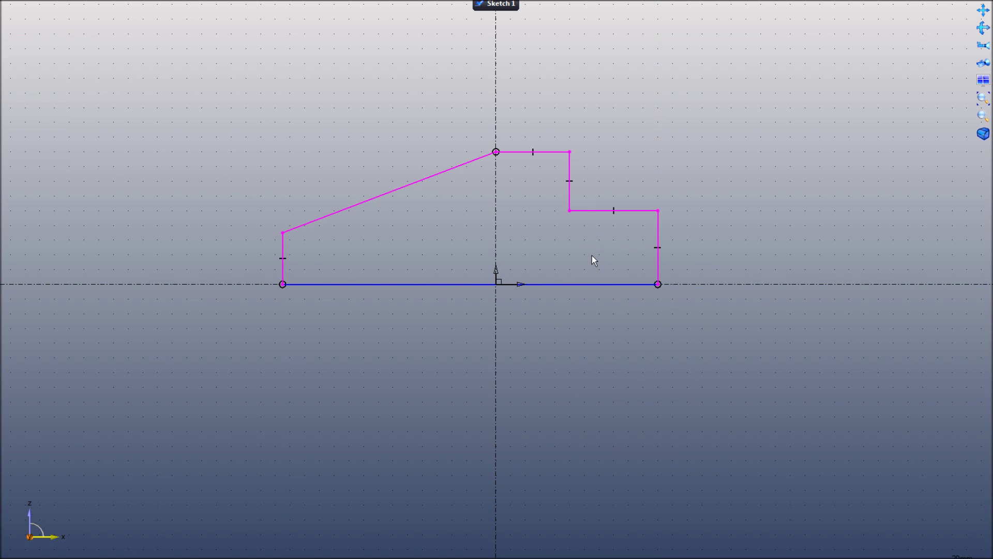
Dimension the contour's base line symmetrically about the vertical axis and set its length to 125 mm.
right_click(552, 307)
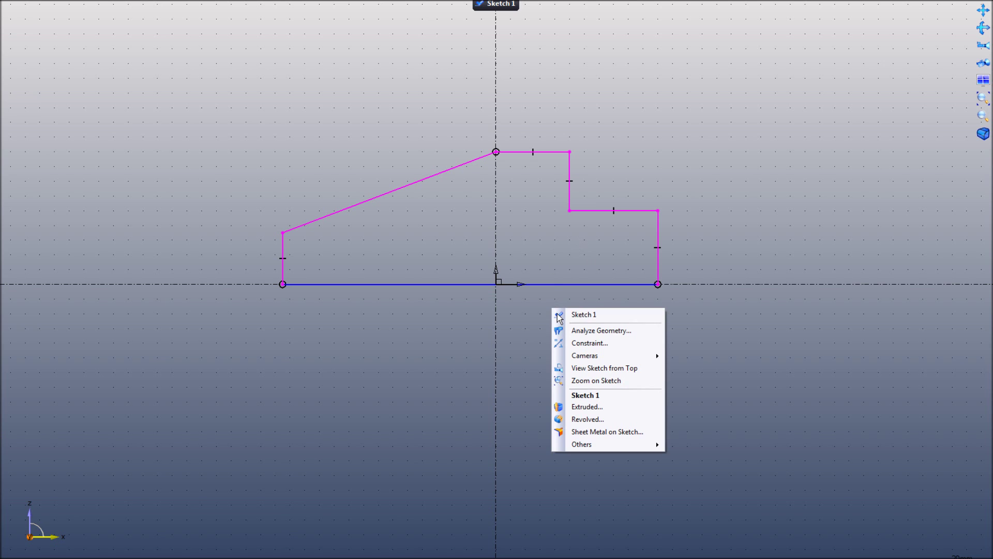
left_click(588, 344)
left_click(539, 284)
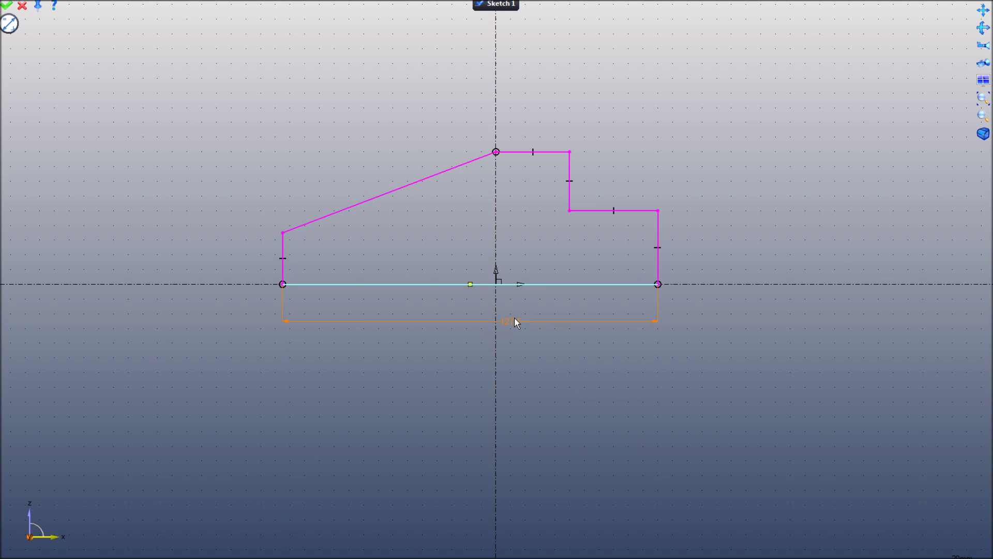
right_click(514, 316)
left_click(541, 363)
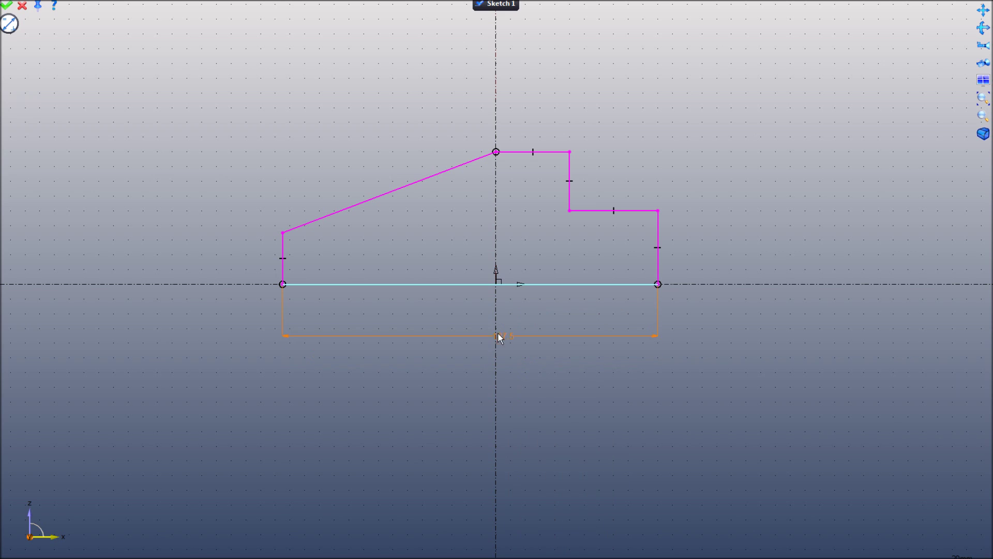
left_click(529, 335)
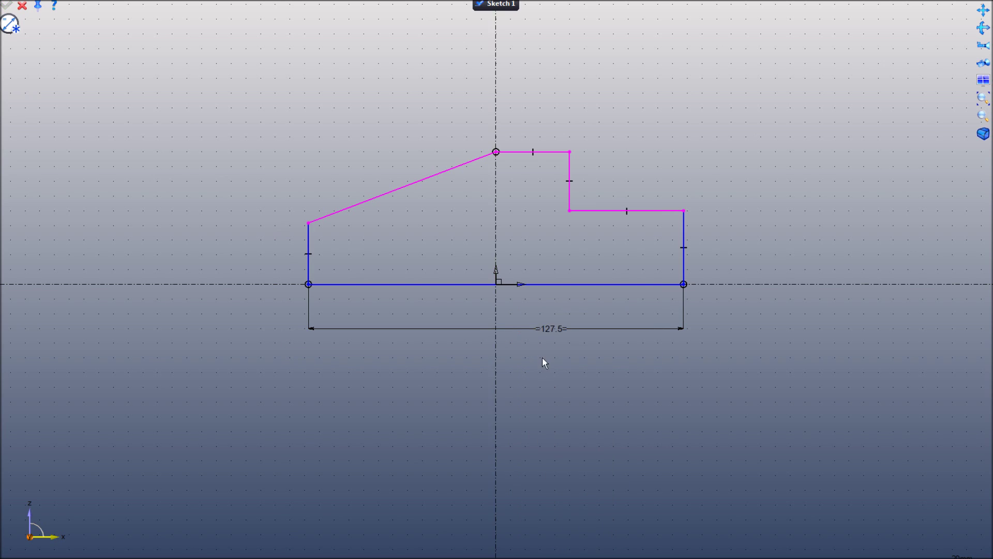
double_click(549, 323)
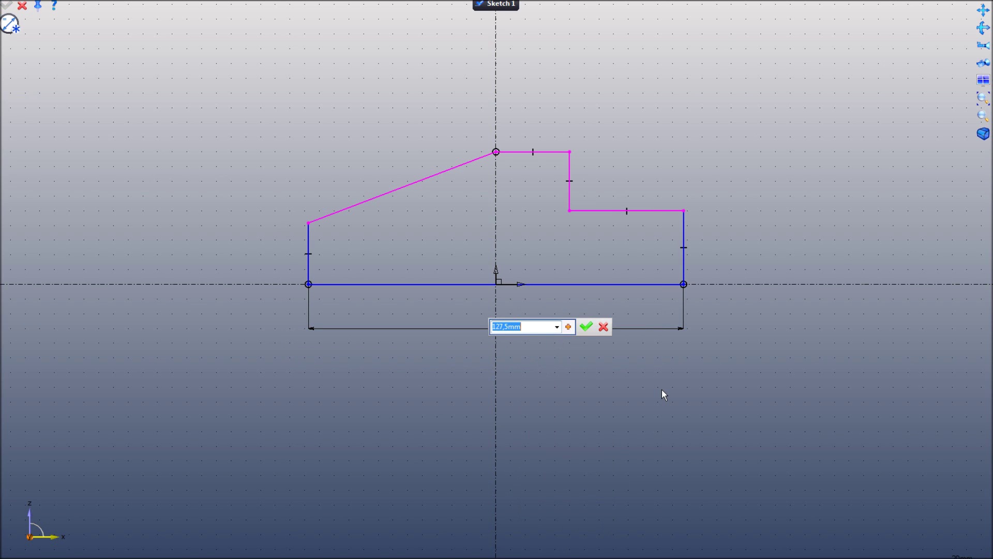
type("125")
key("Return")
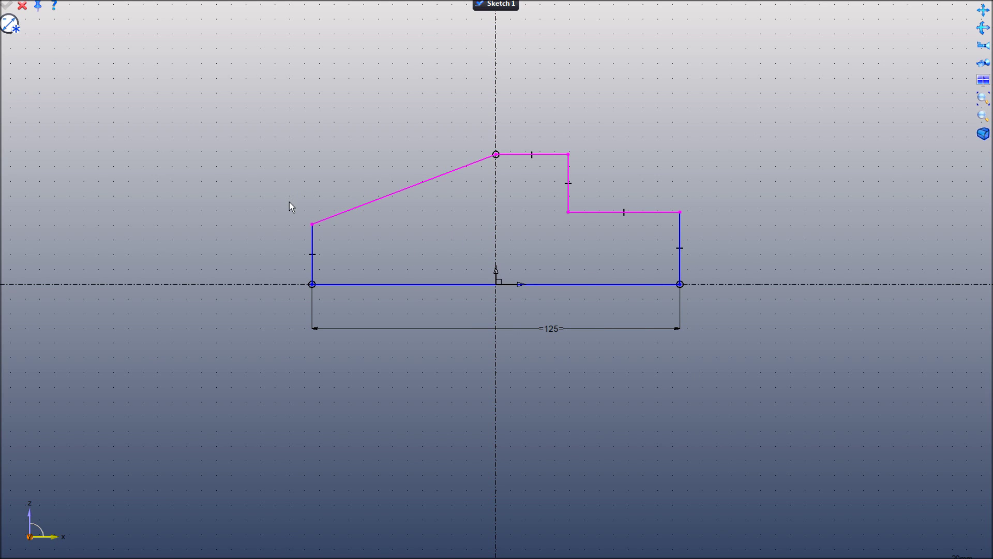
key("Escape")
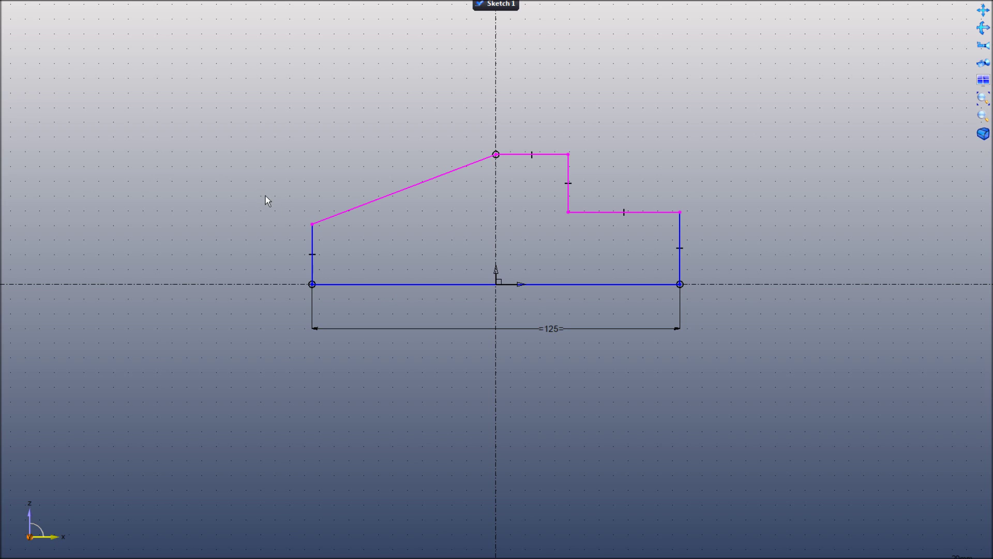
Align the slope's lower endpoint horizontally with the shoulder's outer corner and lower the shoulder line to test the alignment.
left_click(325, 234)
right_click(694, 204)
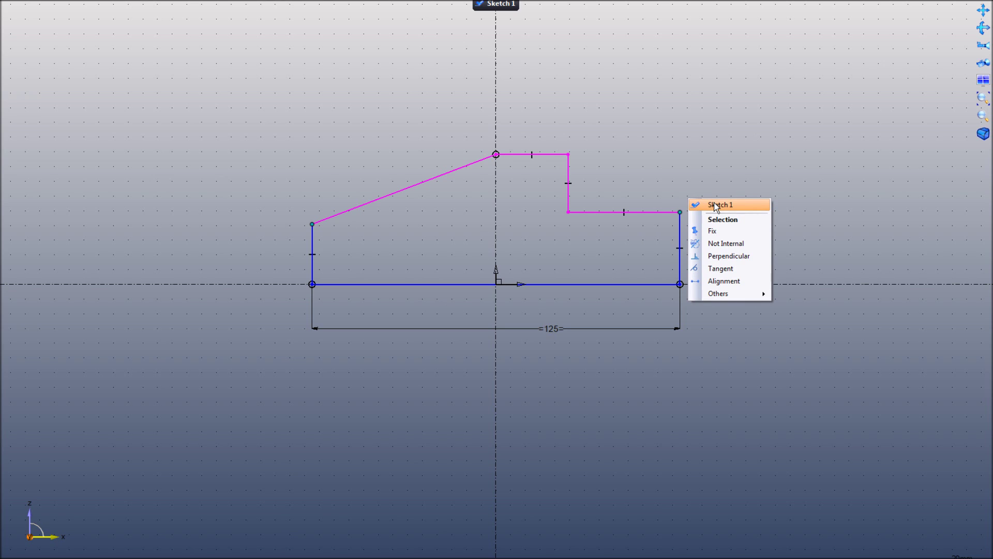
left_click(751, 284)
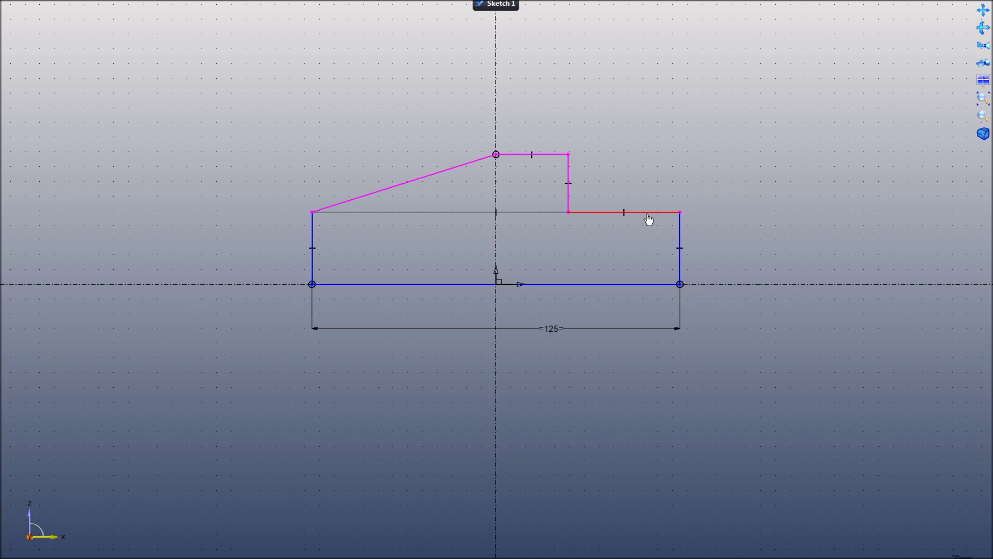
mouse_move(649, 220)
left_mouse_down()
mouse_move(655, 244)
mouse_move(654, 171)
mouse_move(664, 239)
left_mouse_up()
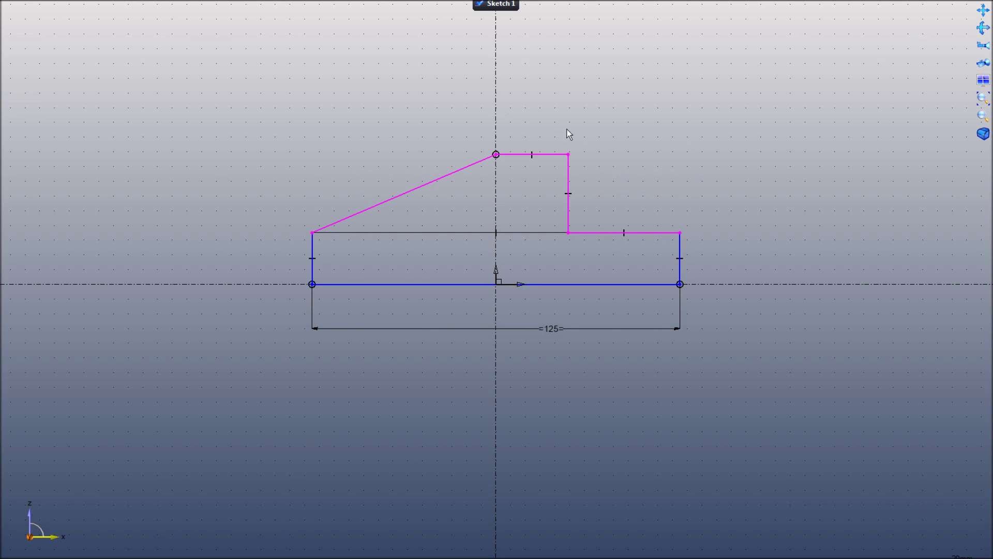
Dimension the short horizontal edge at the contour's peak and set its length to 25 mm.
right_click(549, 112)
left_click(587, 147)
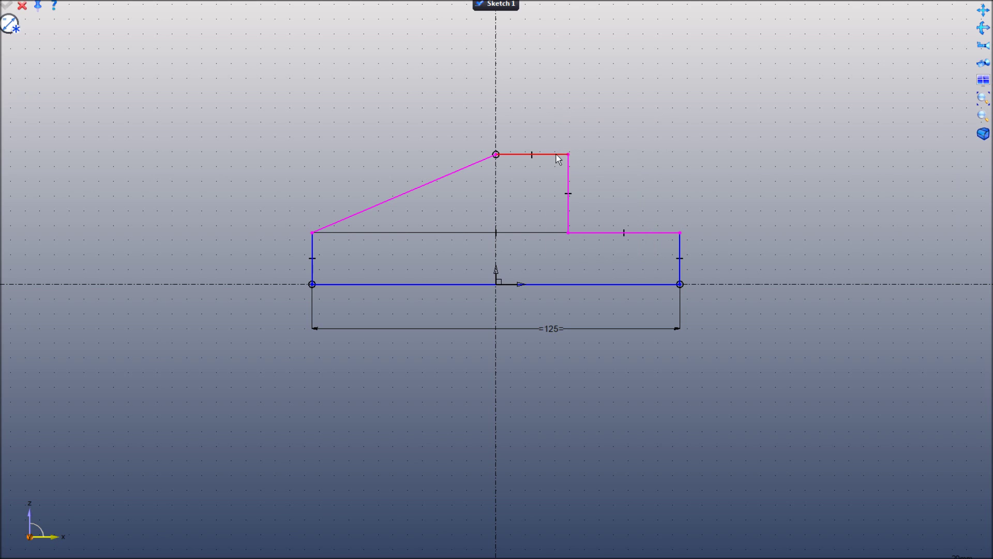
left_click(557, 155)
left_click(541, 112)
double_click(538, 110)
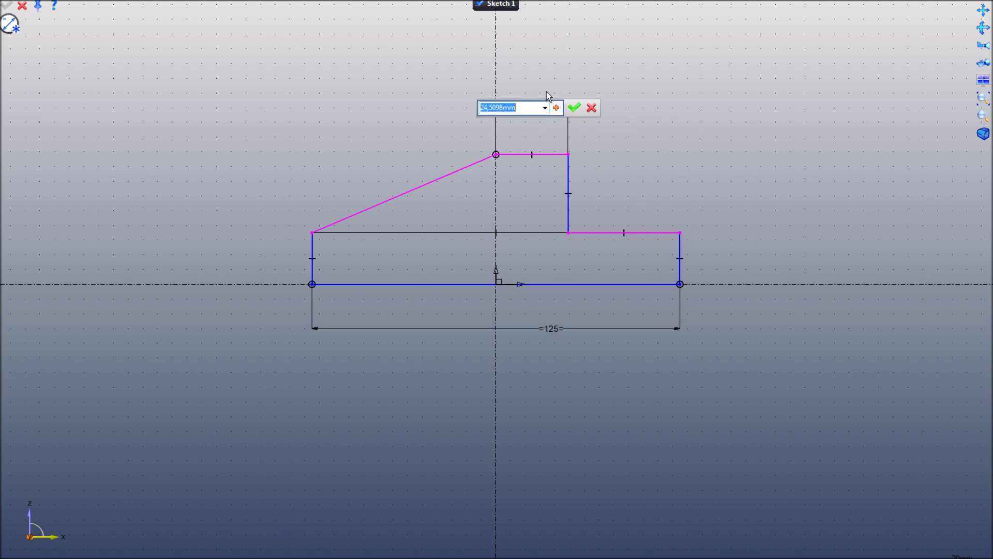
type("25")
key("Return")
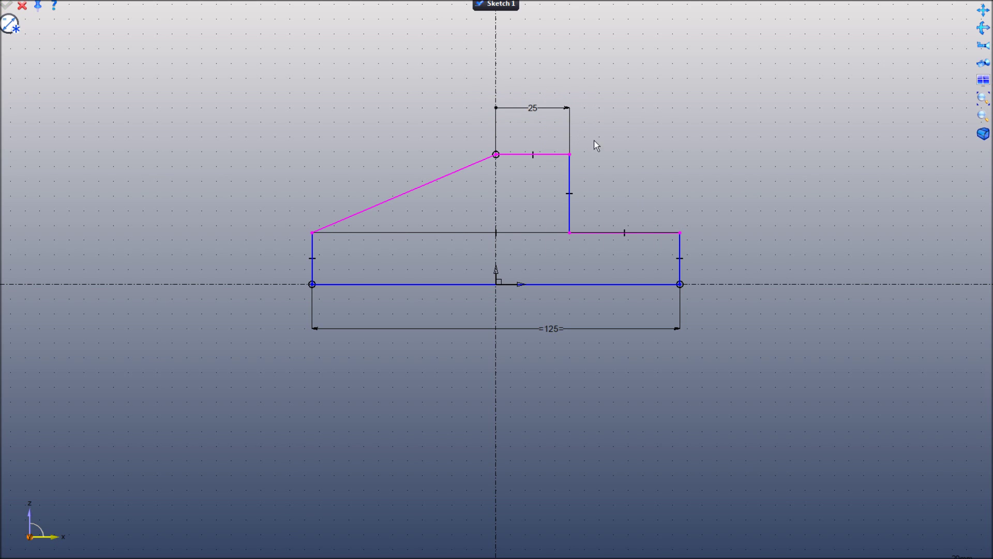
Dimension the shoulder's height above the base and the vertical step above it, setting both to 25 mm.
left_click(679, 252)
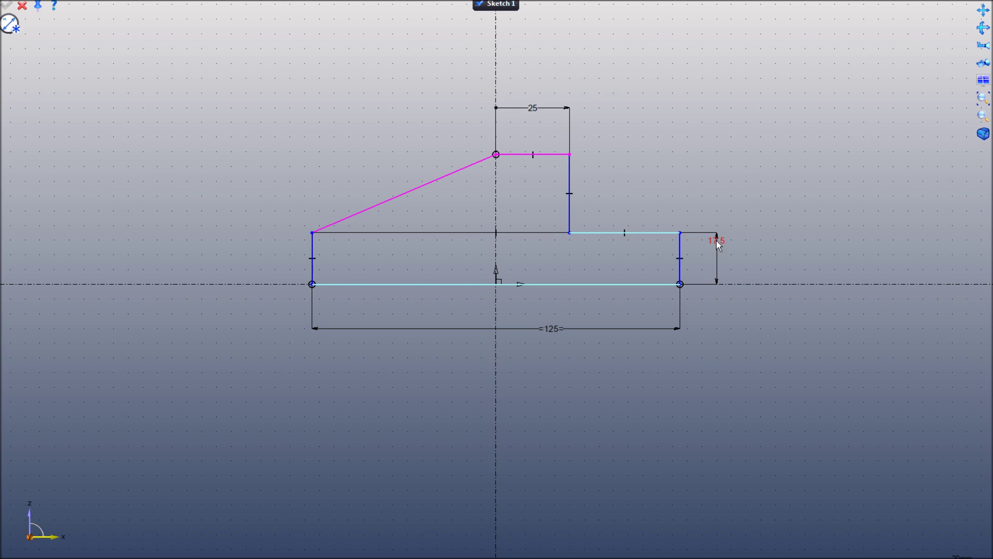
double_click(716, 240)
type("25")
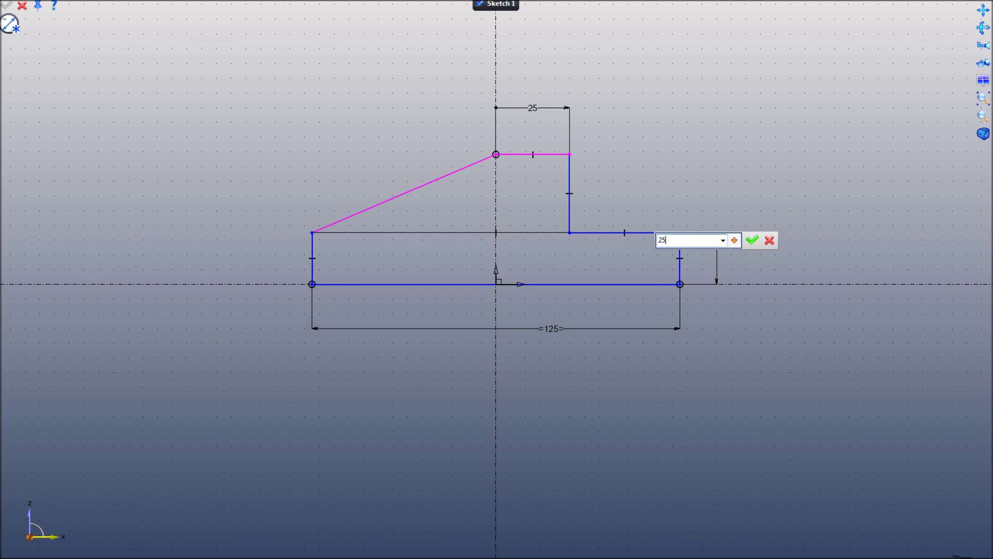
key("Return")
left_click(571, 175)
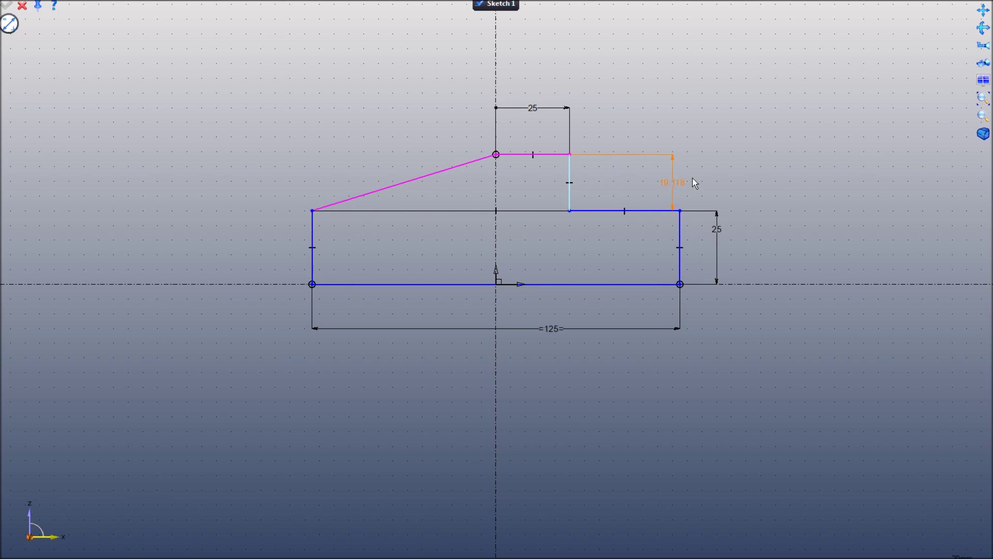
double_click(724, 186)
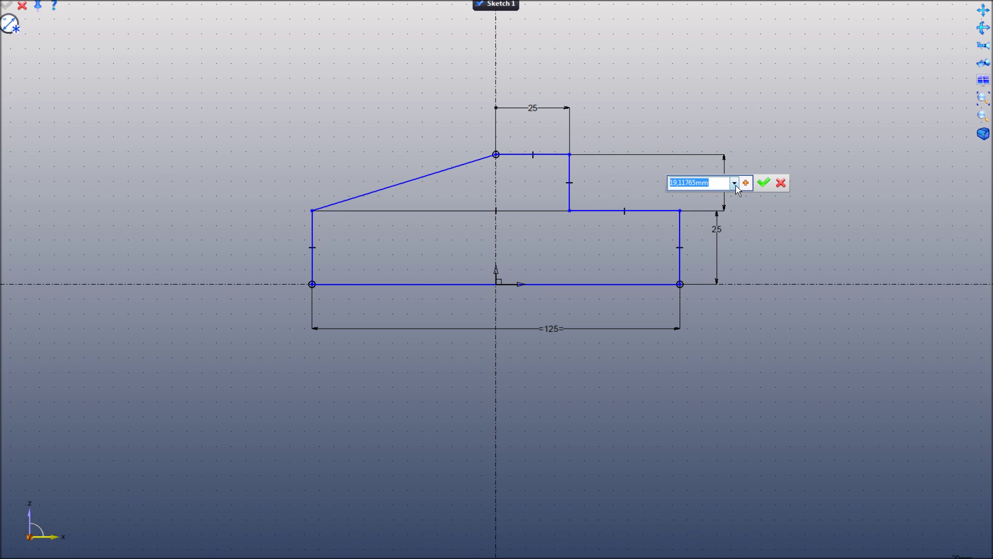
type("25")
key("Return")
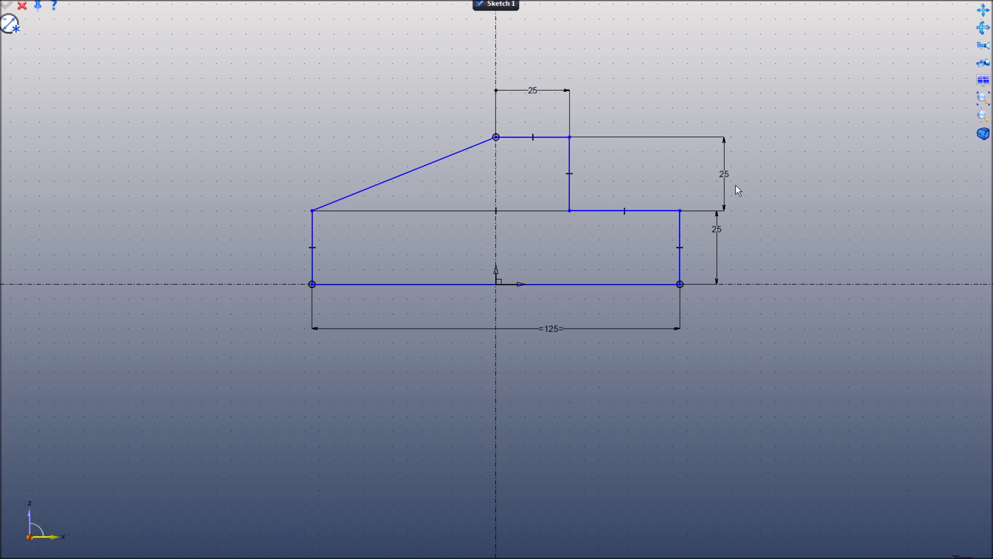
Extrude the sketch 100 mm, centred on the sketch plane.
right_click(614, 257)
left_click(655, 350)
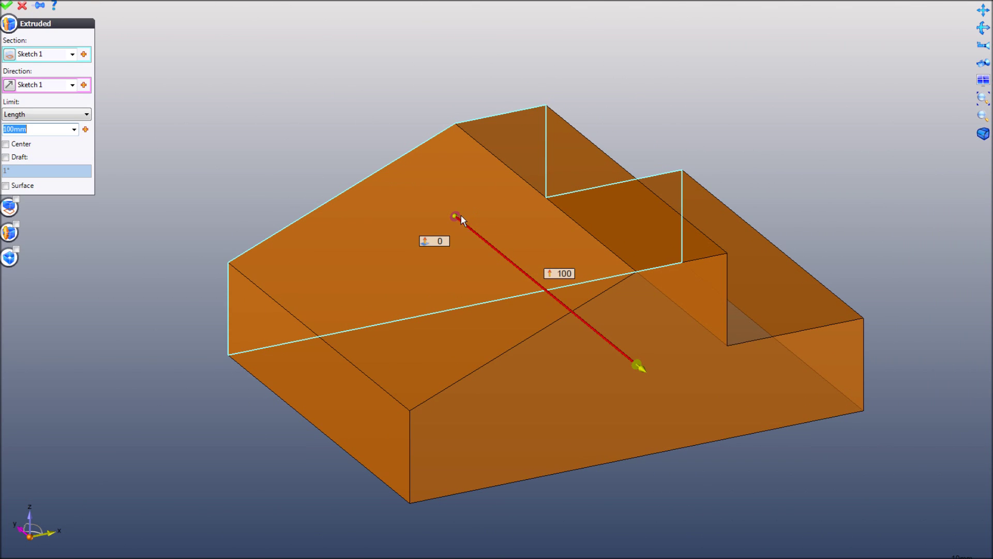
left_click(455, 216)
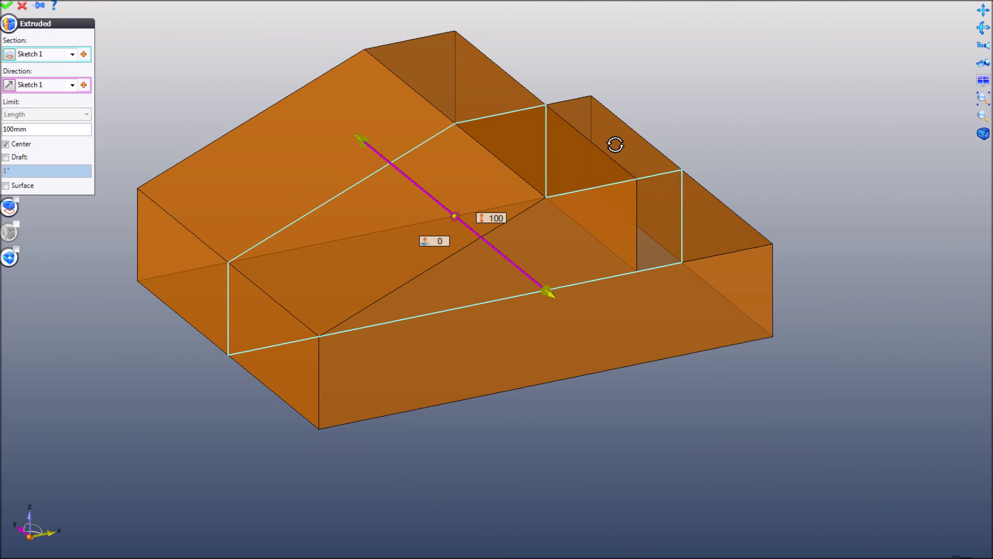
middle_click_drag(615, 144, 606, 138)
right_click(699, 89)
left_click(722, 91)
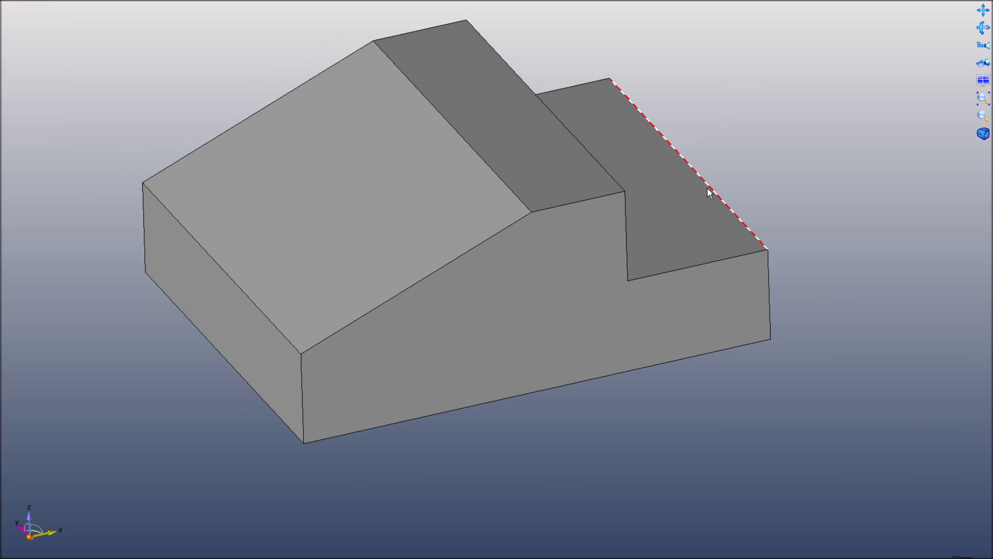
Display the solid's driving dimensions from its stepped side face and move the base length dimension farther below the part.
scroll(707, 187, "down", 1)
key("Home")
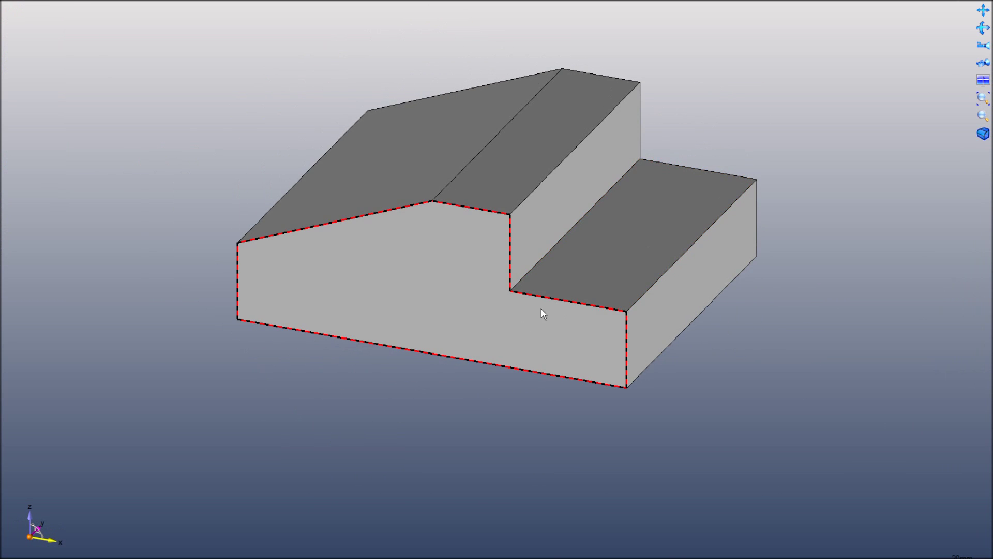
left_click(542, 310)
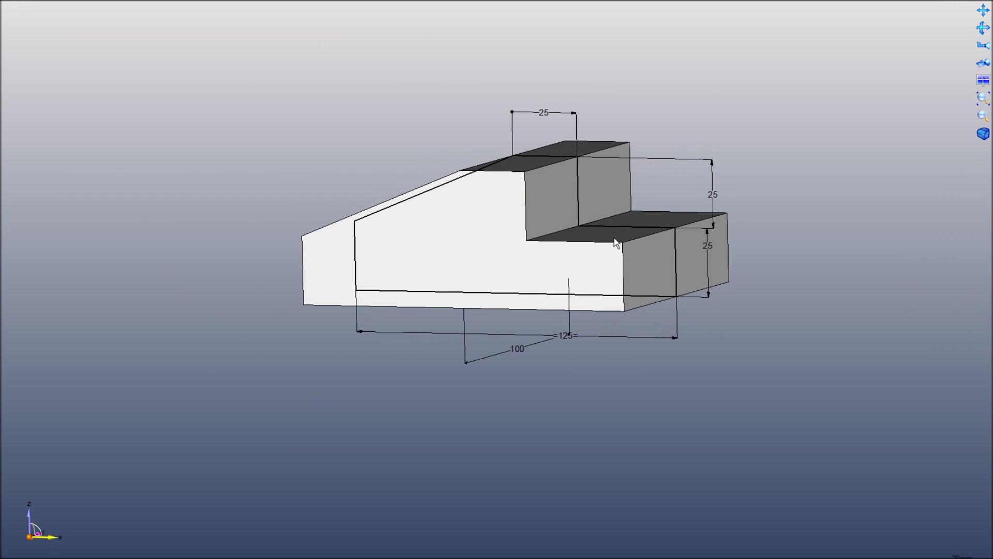
left_click_drag(603, 337, 607, 375)
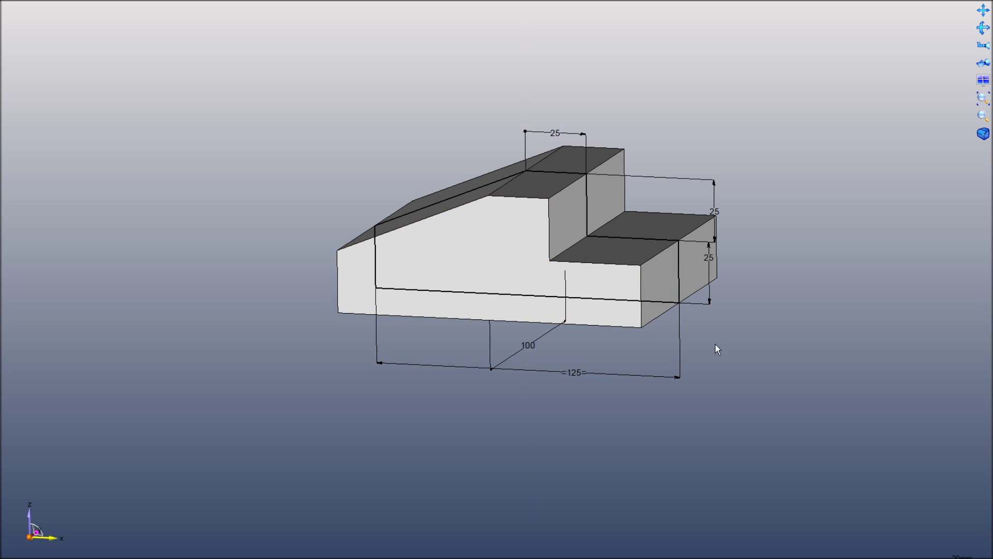
Set the solid's base length dimension to 150 mm and hide the displayed dimensions.
key("Escape")
double_click(608, 272)
scroll(613, 365, "up", 3)
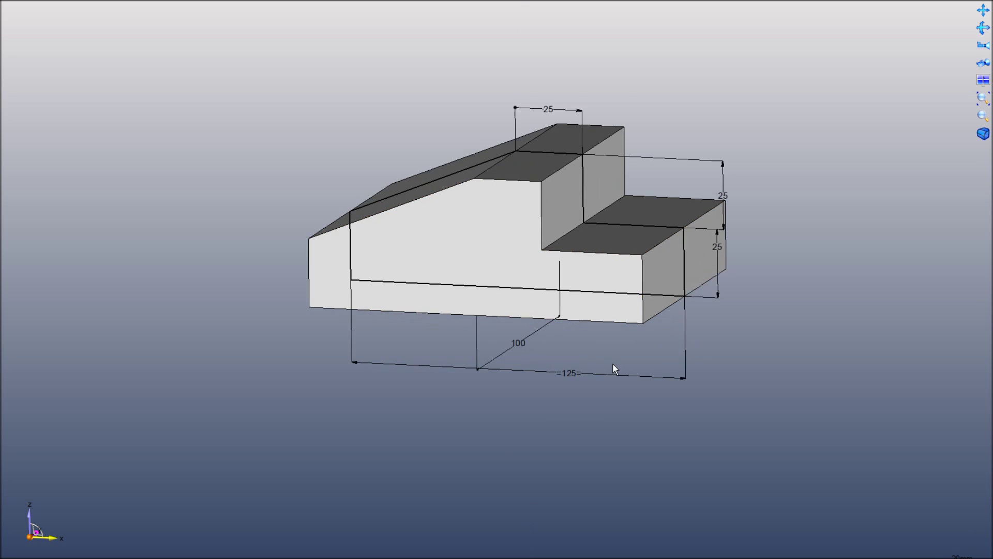
double_click(561, 370)
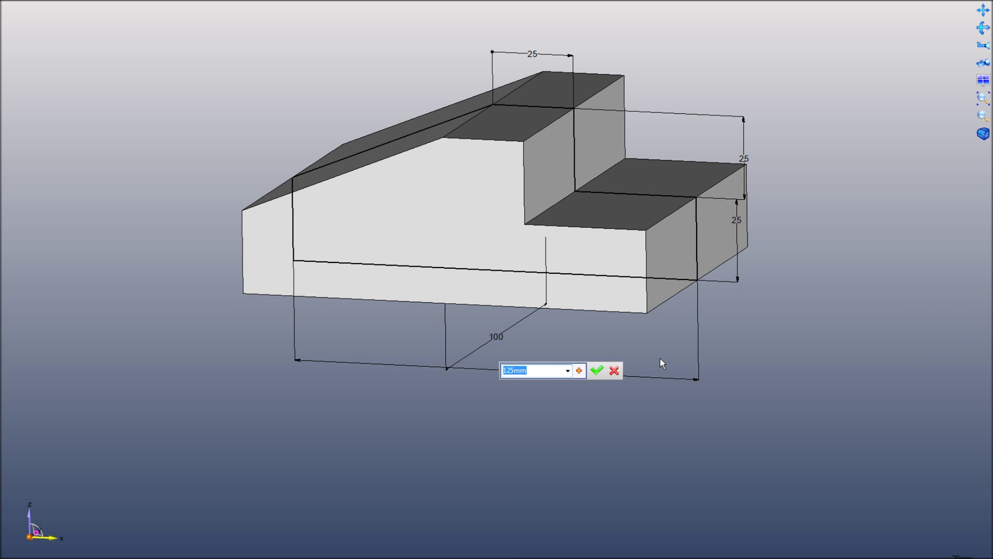
type("150")
key("Return")
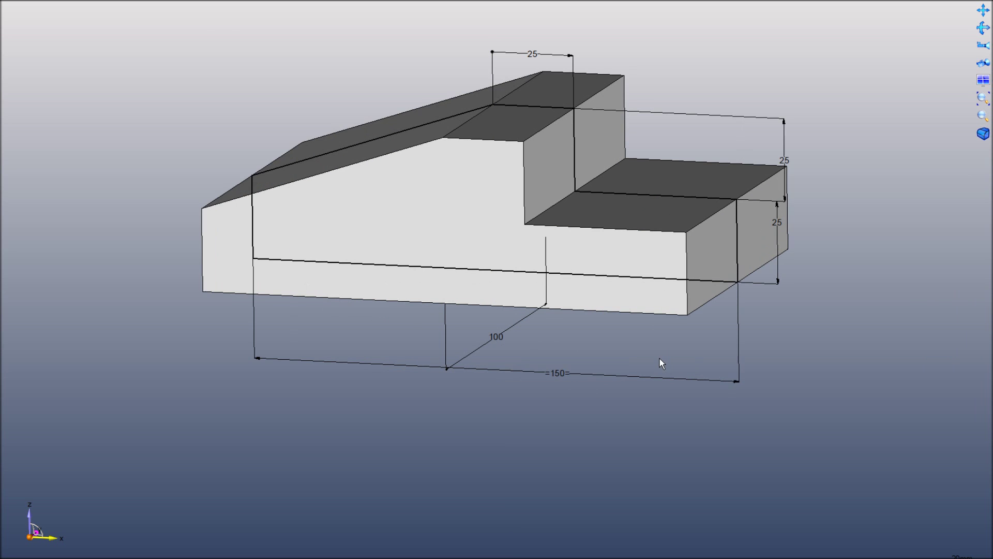
scroll(659, 358, "down", 1)
middle_click_drag(636, 225, 688, 130)
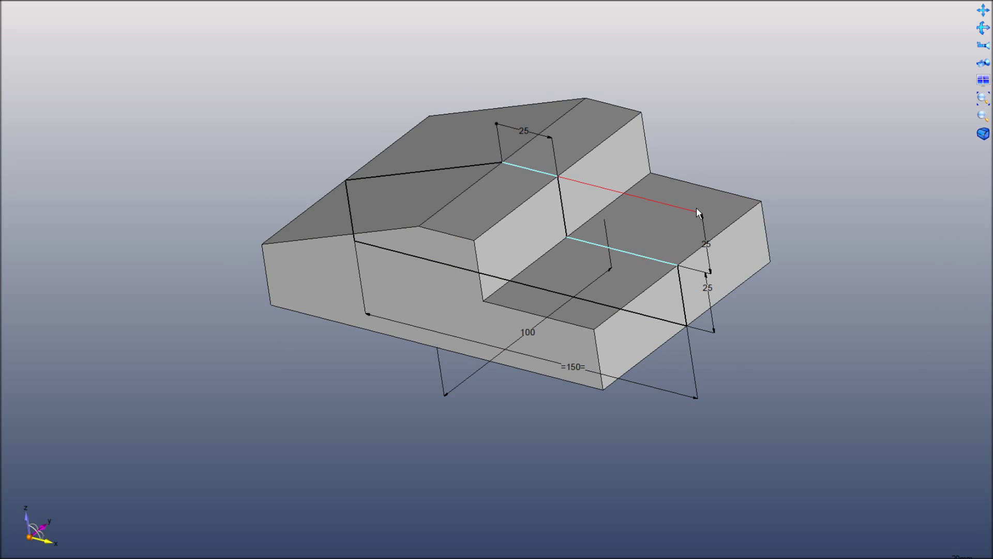
left_click(773, 215)
scroll(739, 217, "down", 1)
middle_click_drag(738, 217, 741, 219)
scroll(663, 222, "up", 5)
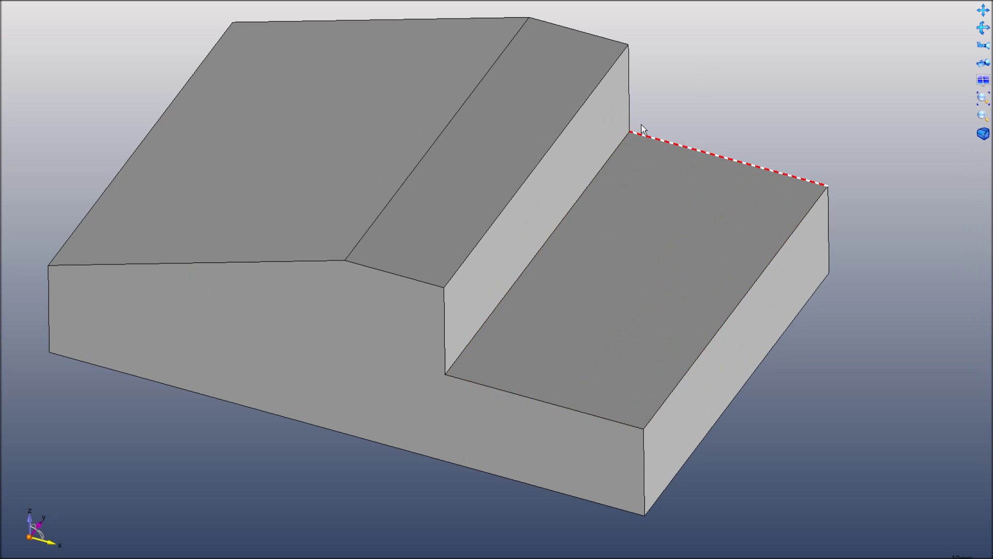
Sketch a closed U-shaped contour on the lower step face, open toward its outer edge, with straight sides about 25 mm long and 21 mm apart.
middle_click_drag(642, 129, 510, 178)
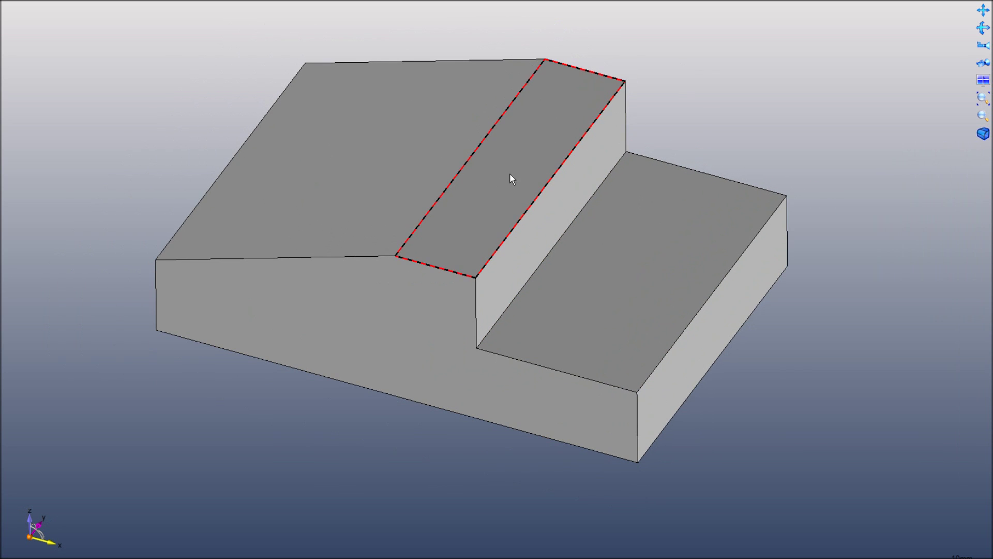
right_click(628, 234)
left_click(710, 250)
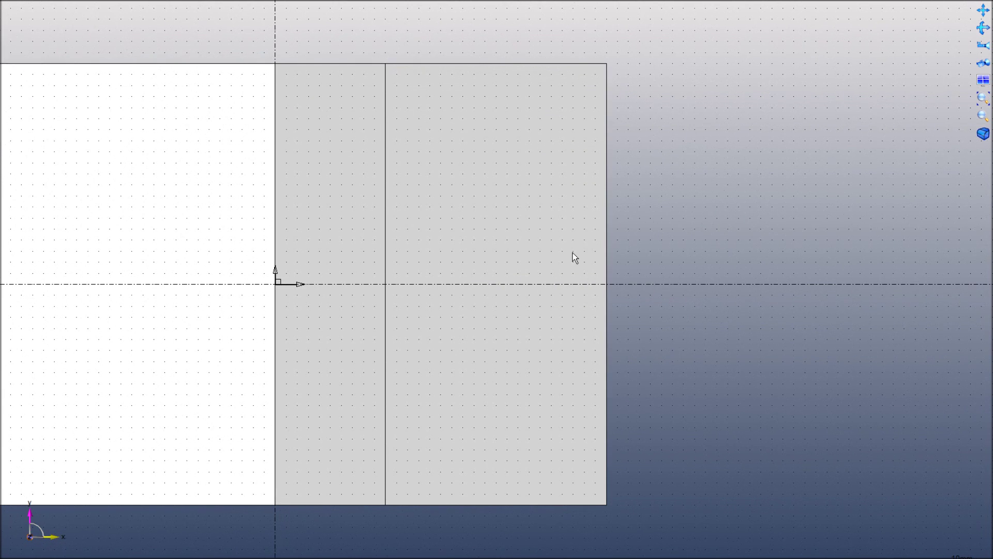
left_click(606, 217)
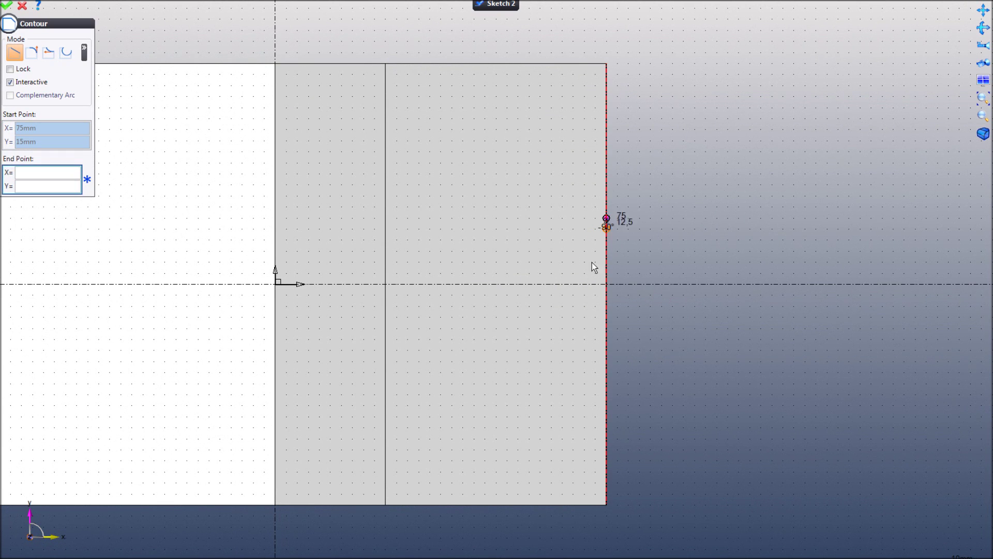
left_click(498, 218)
left_click_drag(496, 218, 499, 309)
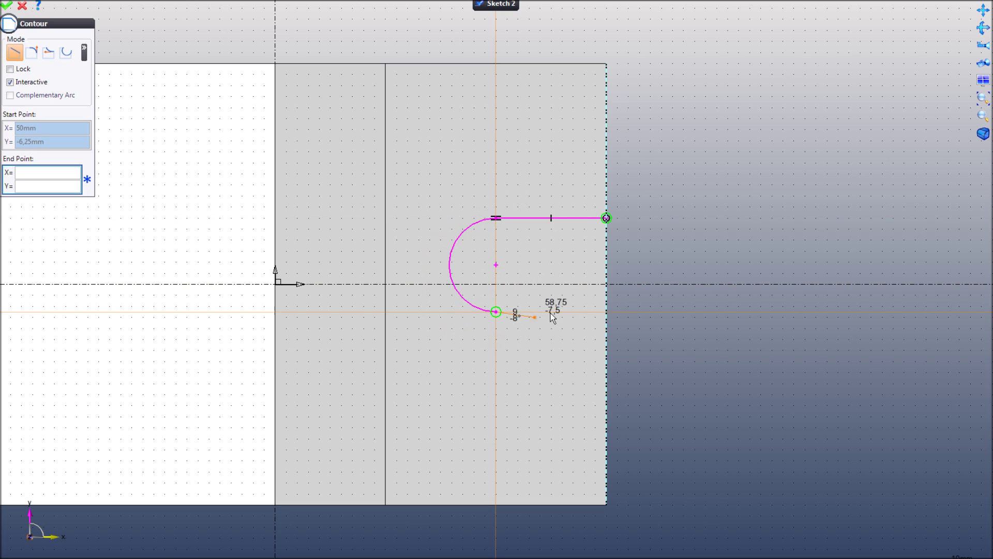
left_click(606, 312)
left_click(606, 218)
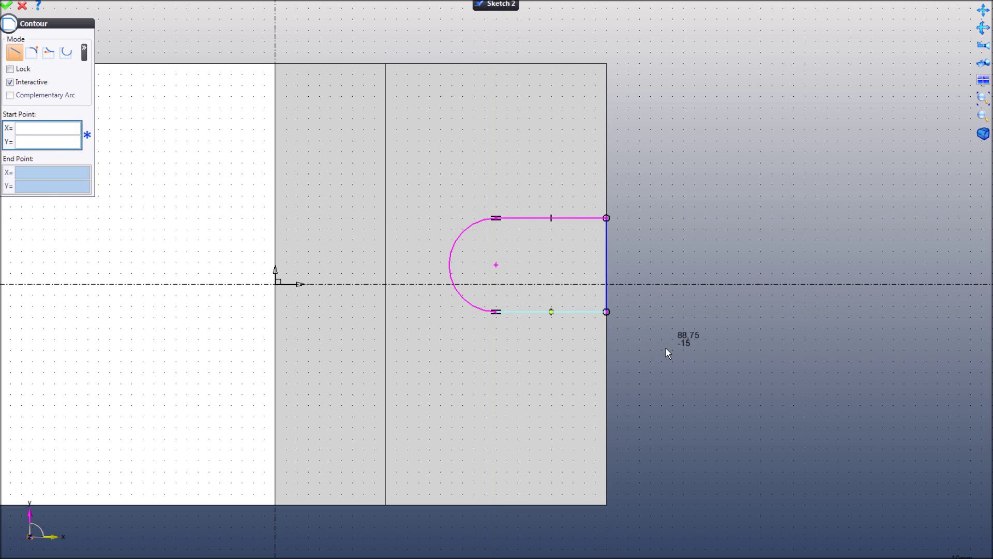
right_click(625, 245)
left_click(647, 244)
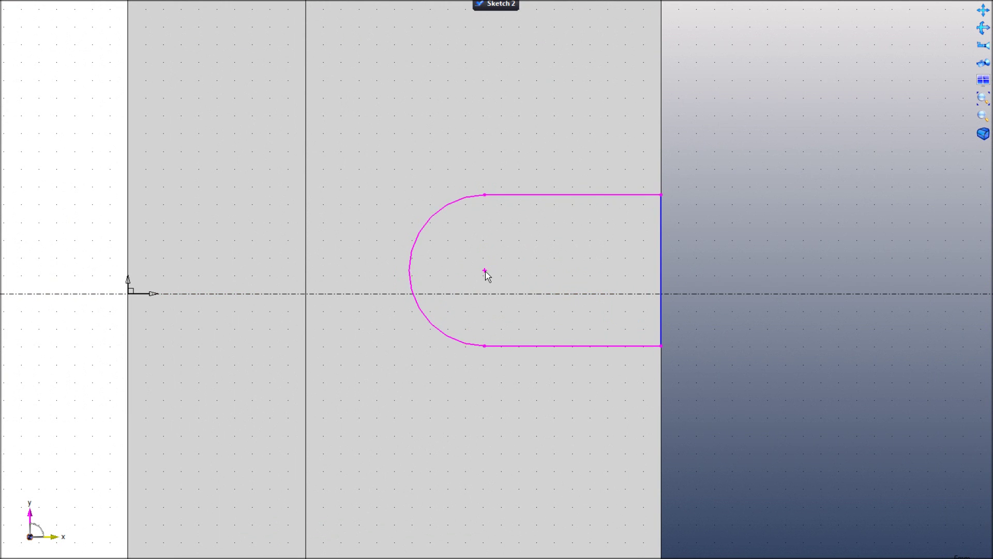
Place the arc's centre on the sketch's horizontal axis and dimension the arc's radius at 15 mm.
left_click_drag(485, 277, 482, 294)
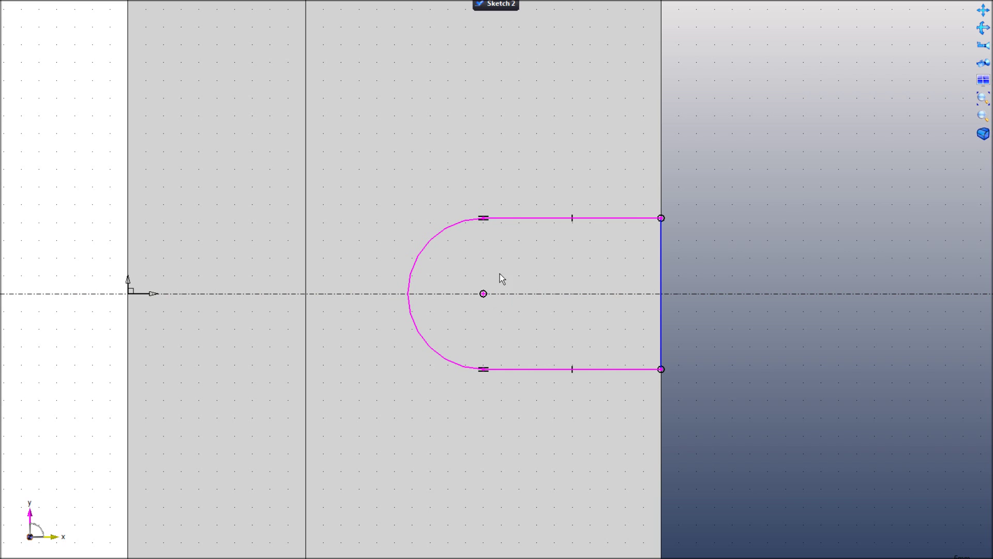
left_click_drag(469, 224, 453, 184)
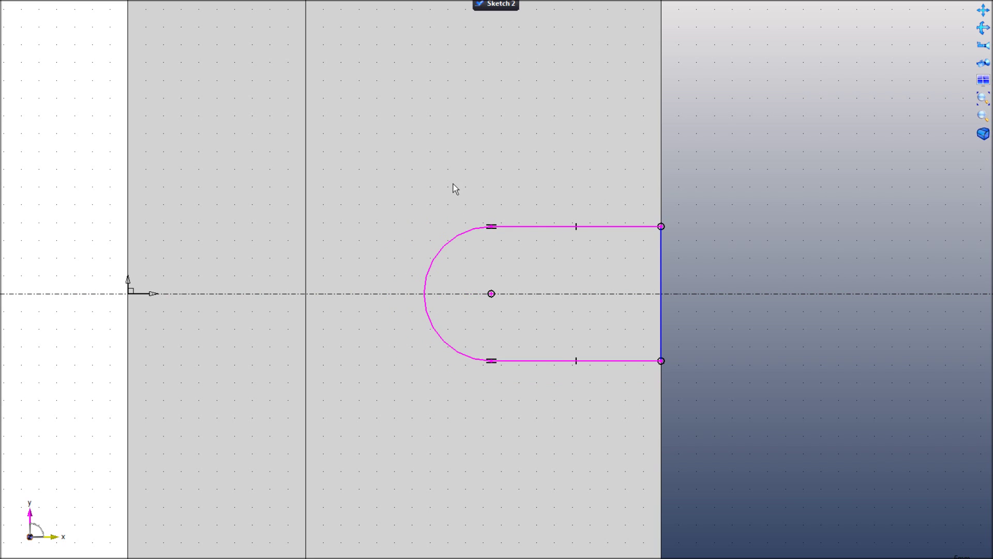
right_click(453, 185)
left_click(473, 214)
left_click(462, 231)
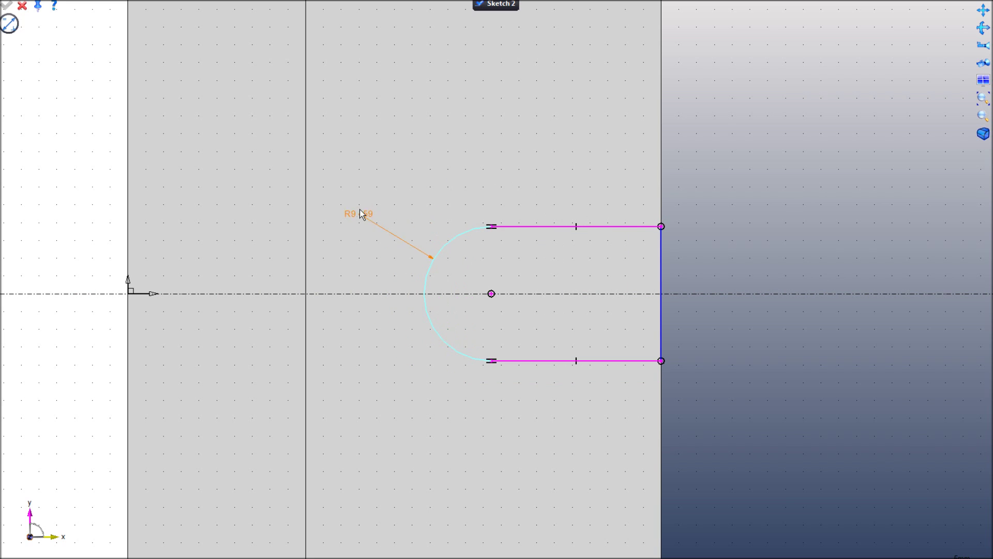
left_click(376, 200)
type("1")
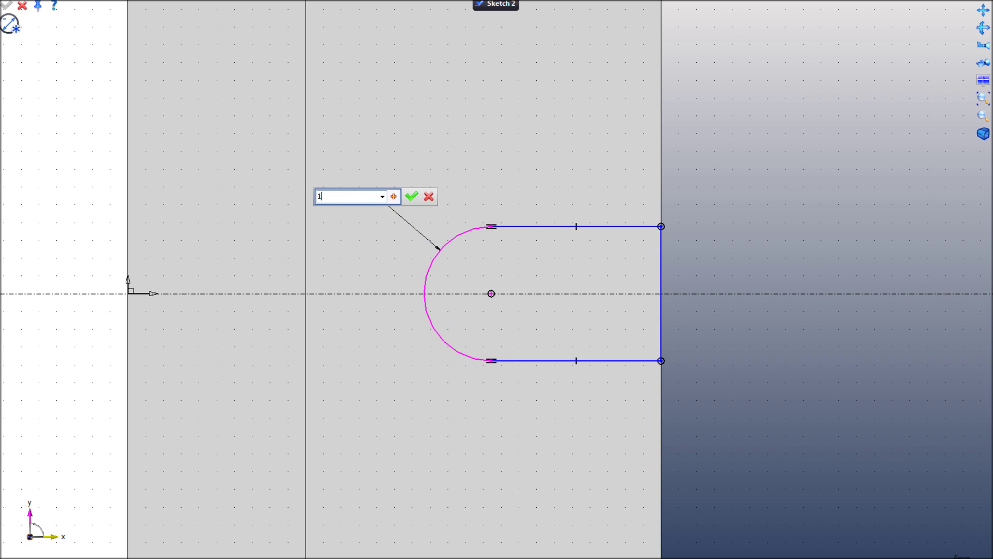
type("5")
key("Return")
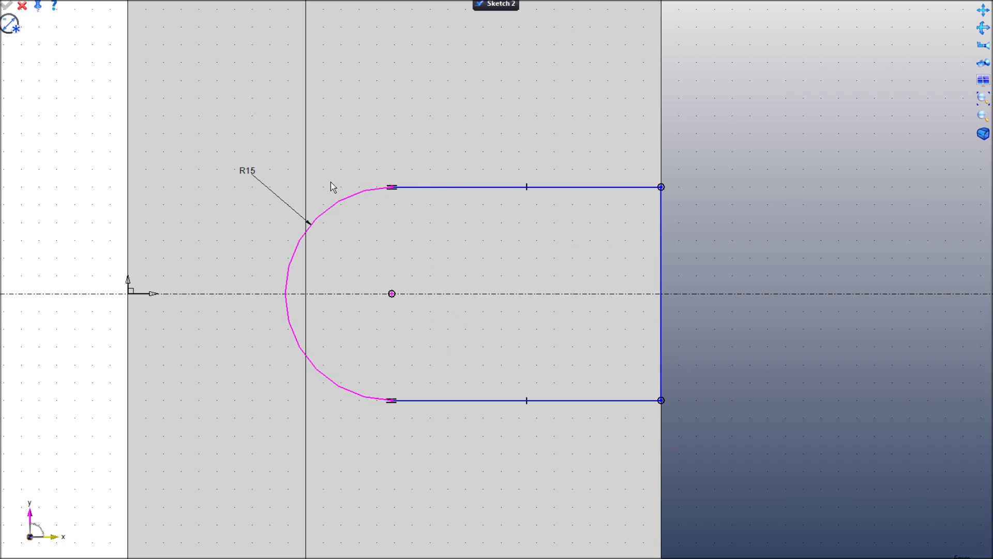
Shift the arc along the horizontal axis and dimension the slot's upper straight side at 25 mm.
left_click_drag(339, 199, 430, 197)
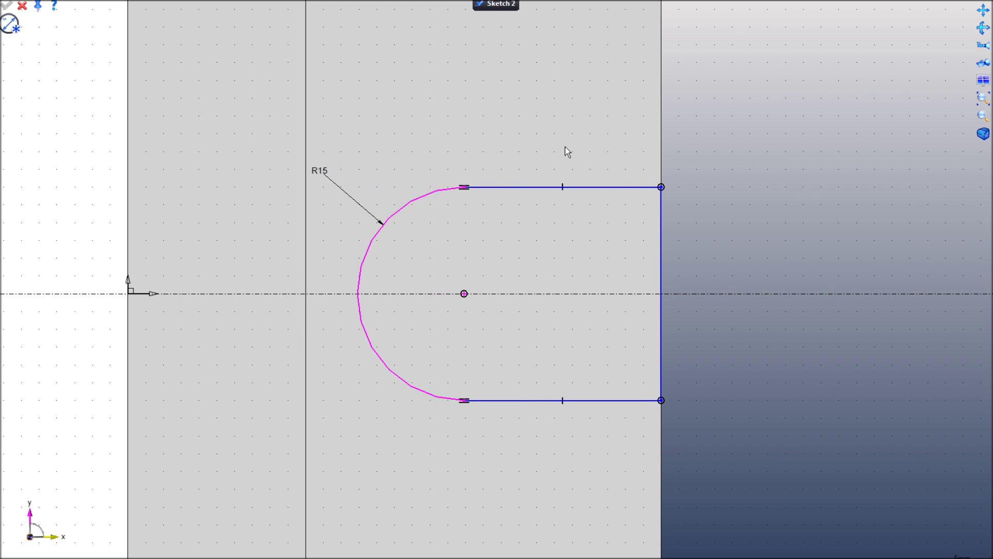
right_click(549, 131)
left_click(536, 185)
left_click(538, 186)
left_click(542, 122)
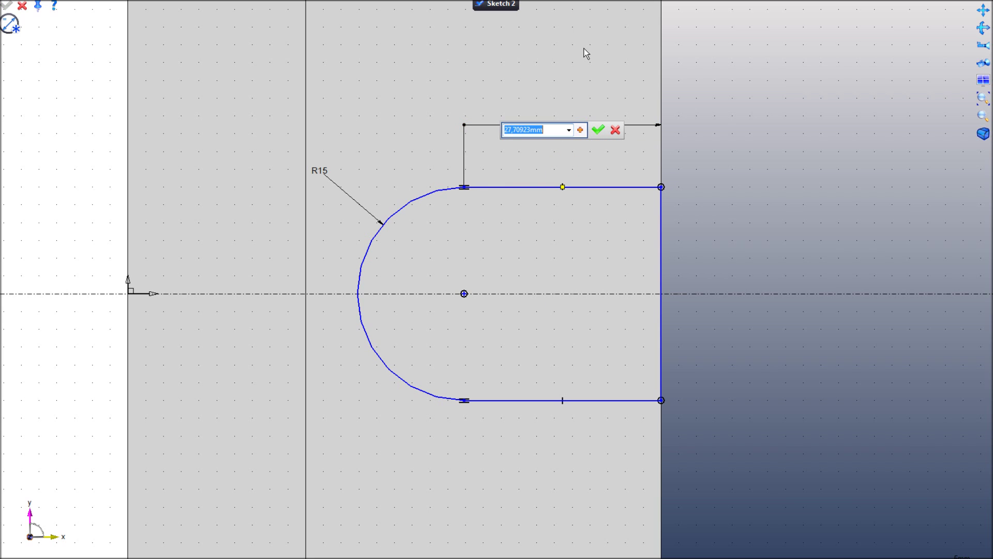
type("25")
key("Return")
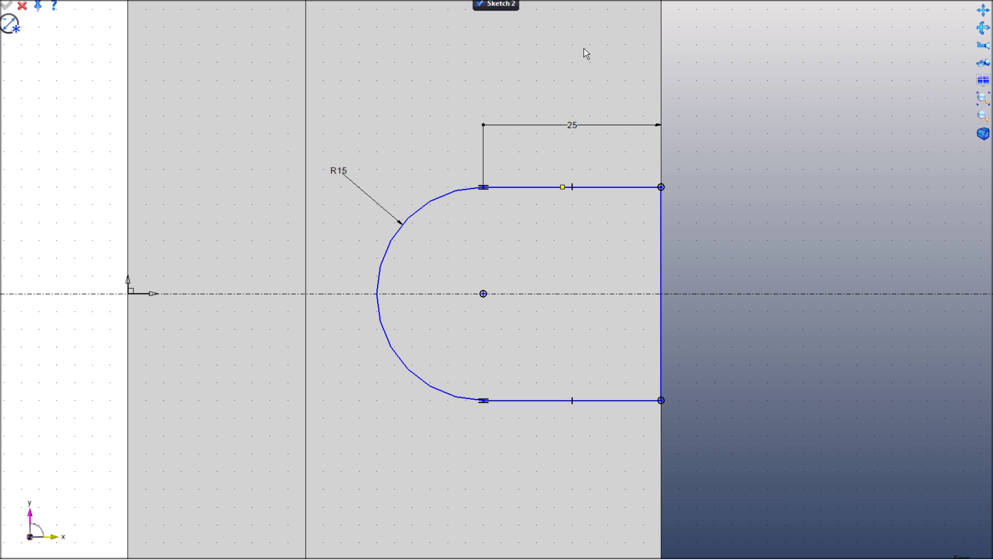
Cut a pocket from the U-shaped sketch into the block with the limit set to Through All.
right_click(559, 222)
left_click(608, 320)
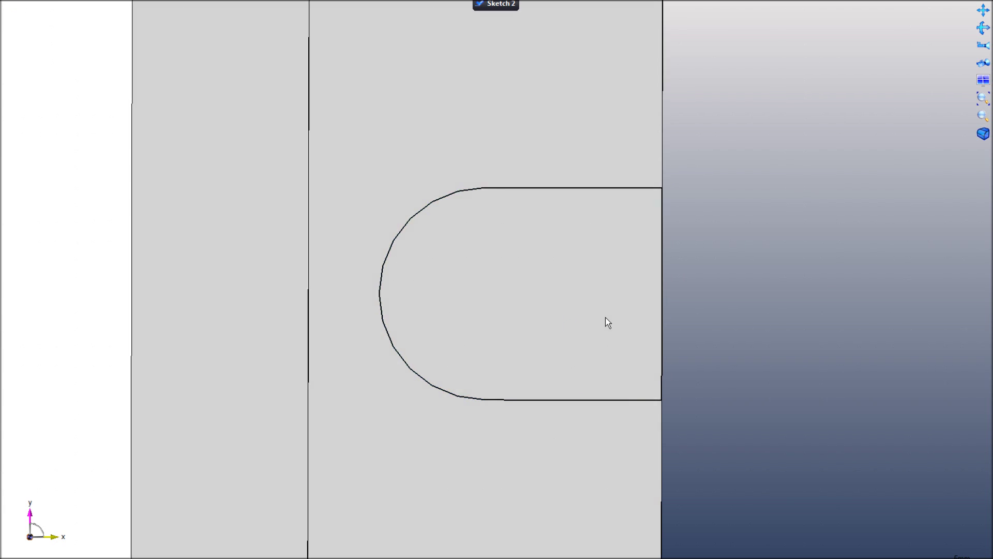
scroll(745, 294, "up", 5)
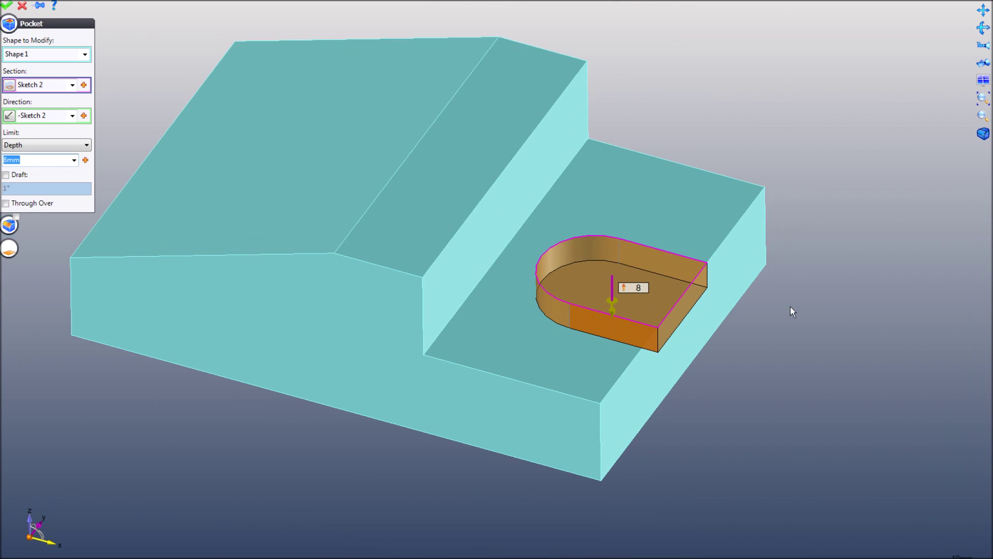
right_click(608, 286)
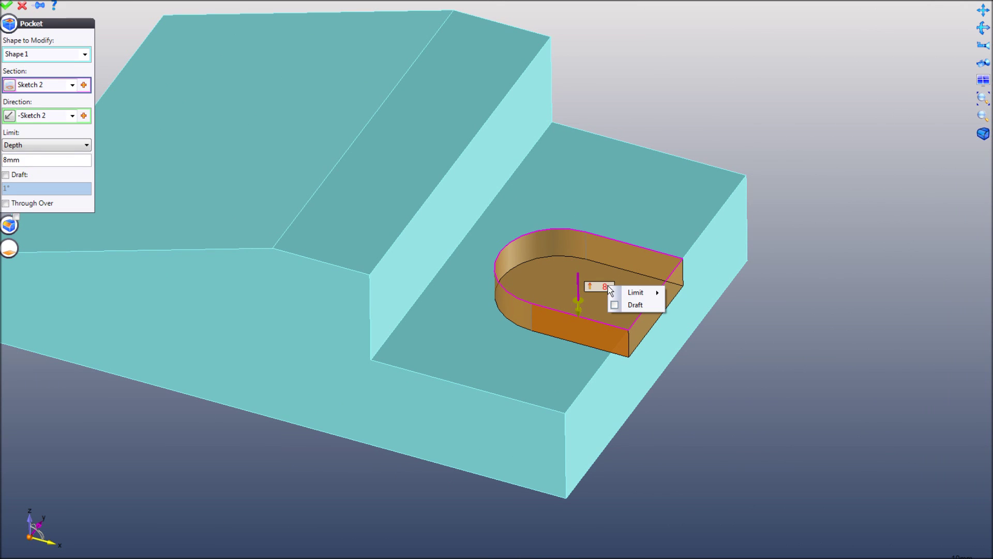
mouse_move(641, 293)
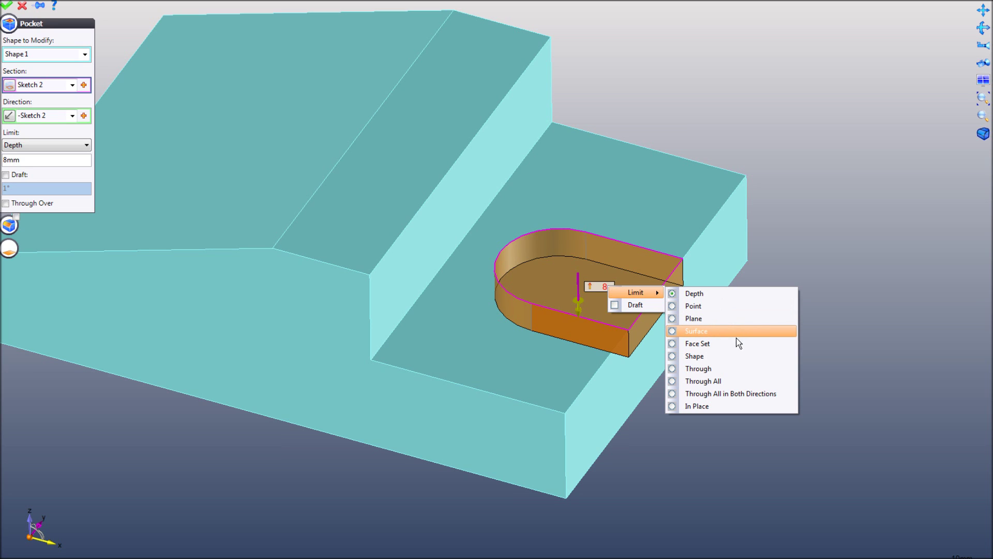
left_click(730, 380)
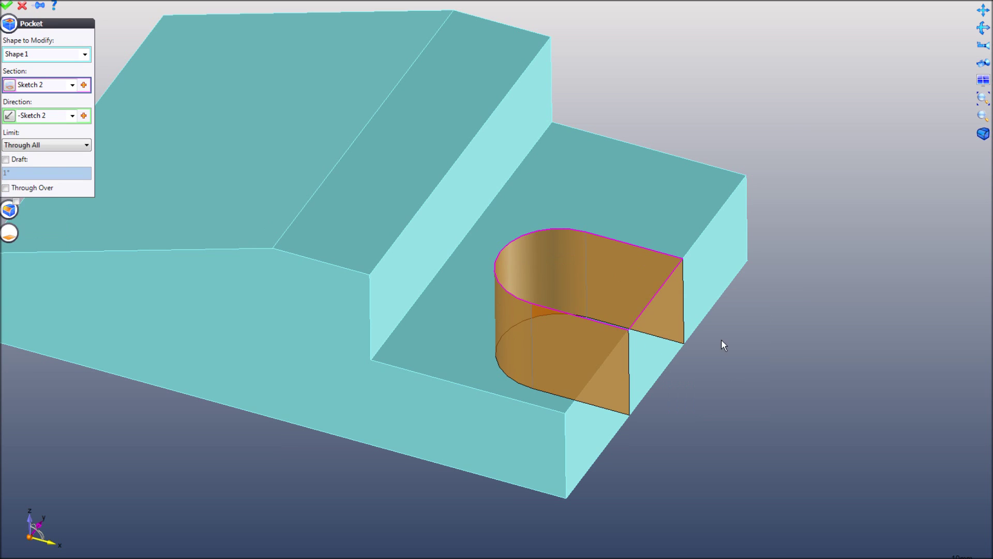
right_click(720, 300)
left_click(739, 303)
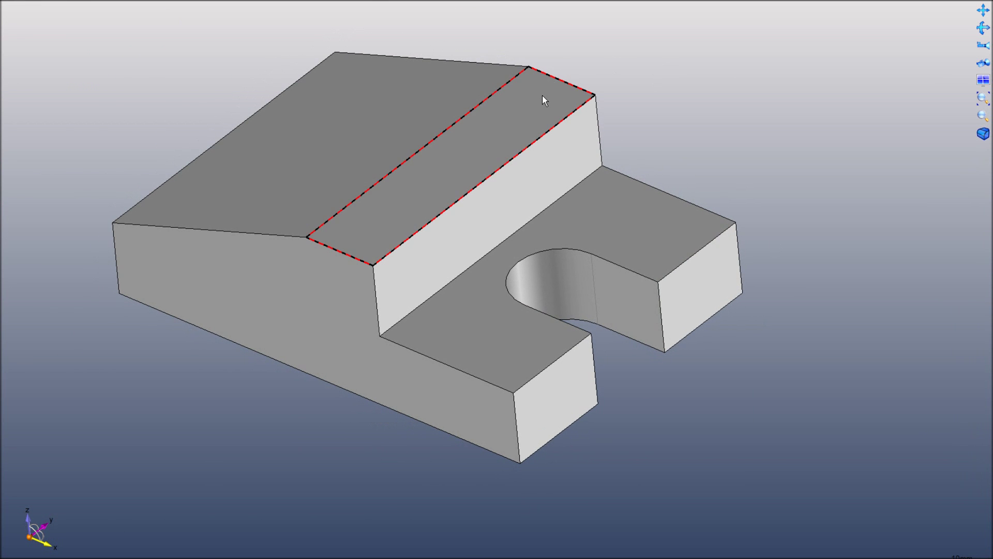
Display the block's driving dimensions, set the length of the raised flat between ridge and step to 45 mm, and hide the dimensions.
double_click(542, 96)
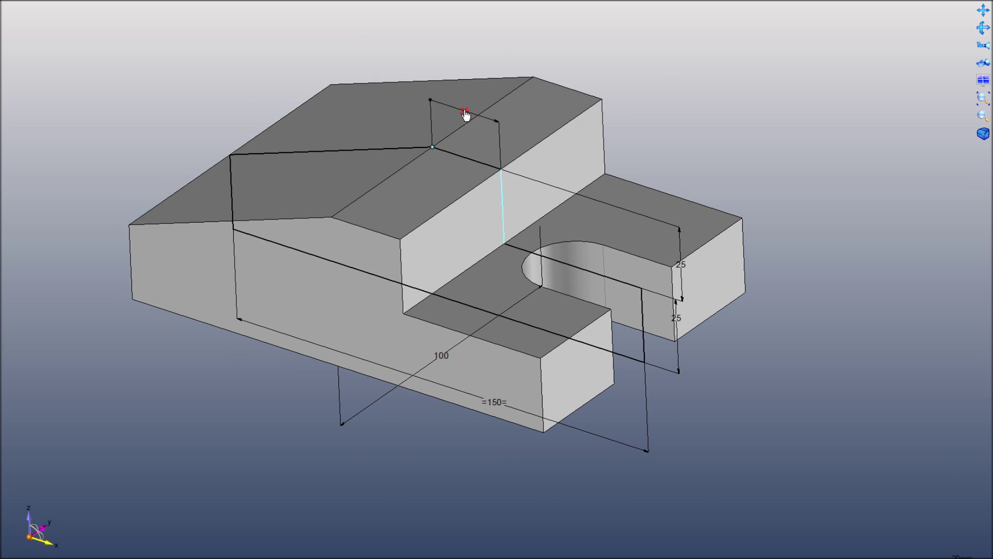
double_click(464, 112)
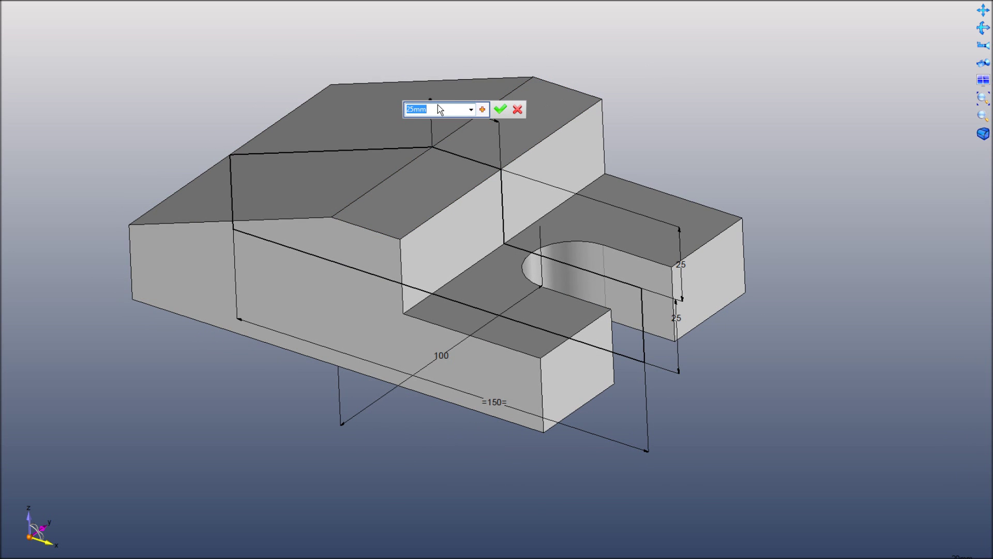
type("45")
key("Return")
right_click(685, 63)
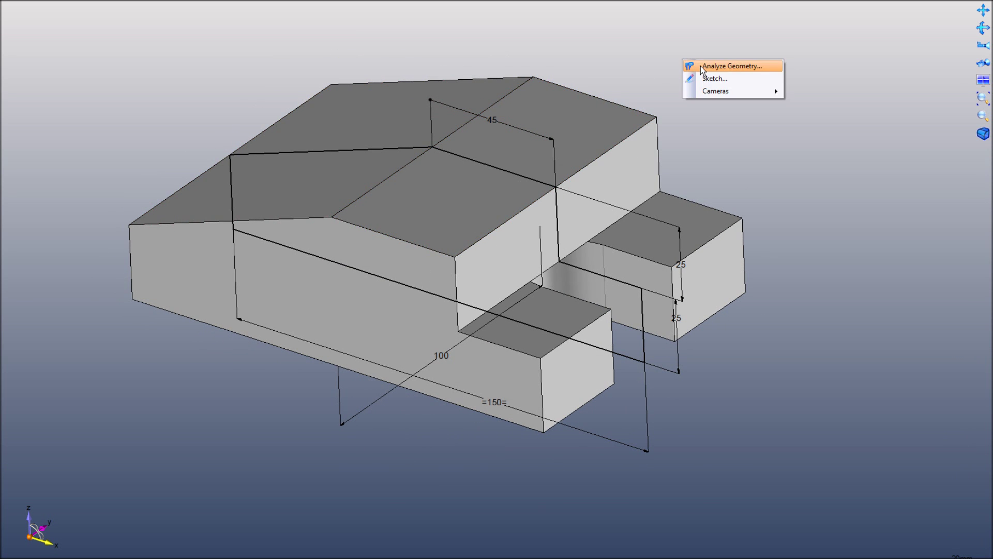
left_click(700, 66)
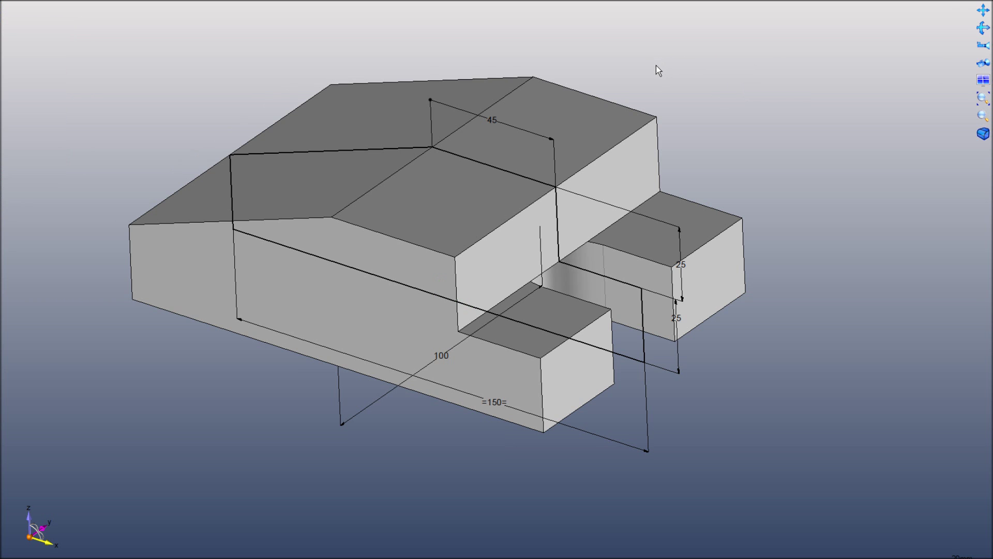
Edit the pocket and enable the Through Over option so it also cuts the material above its sketch.
right_click(618, 279)
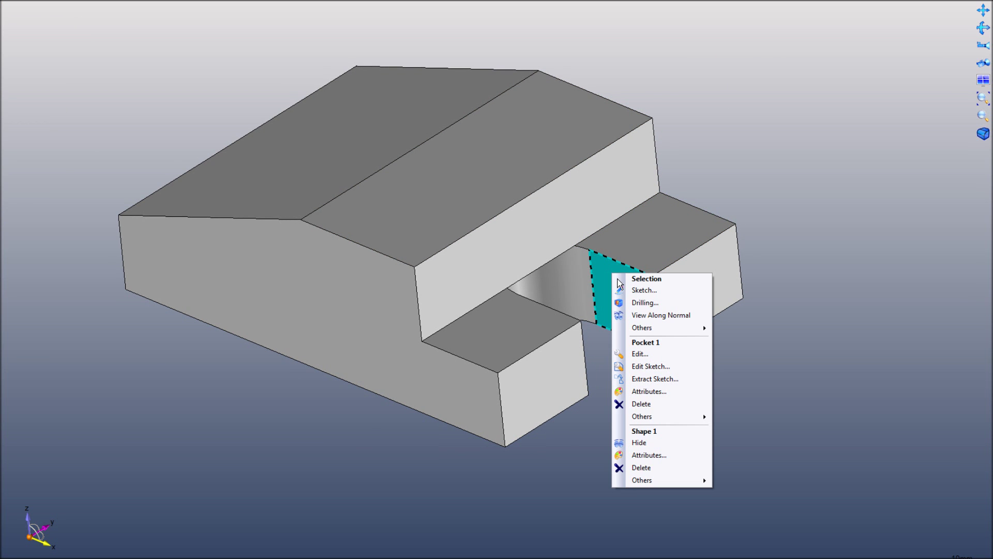
left_click(665, 354)
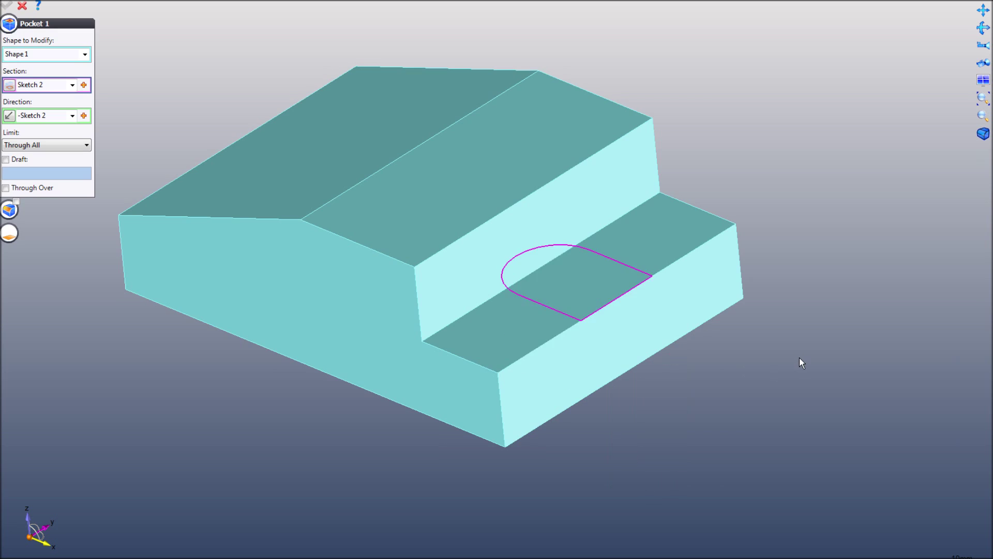
left_click(6, 188)
right_click(183, 97)
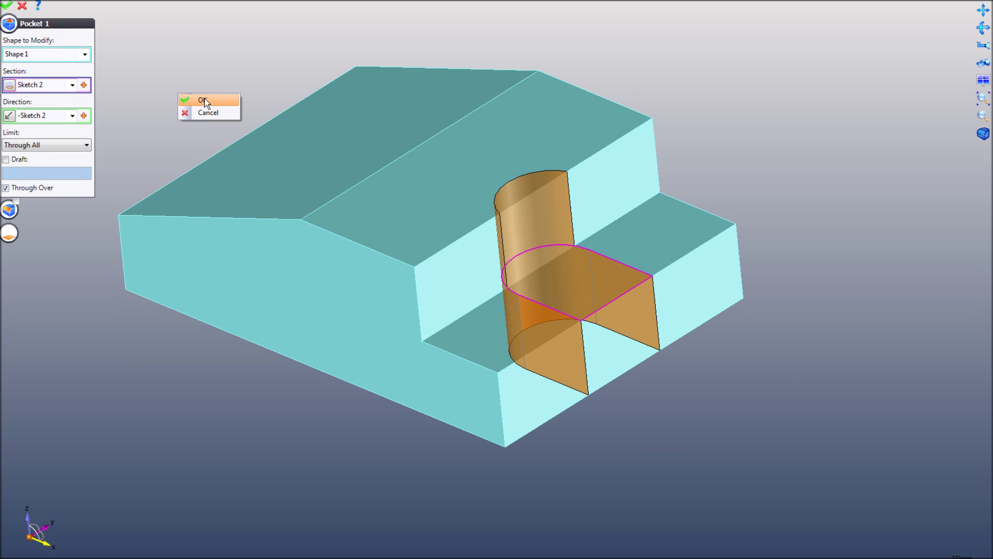
left_click(204, 98)
Roll the model back to before the pocket with Insert Before on one of the pocket's flat side faces.
middle_click_drag(501, 240, 662, 315)
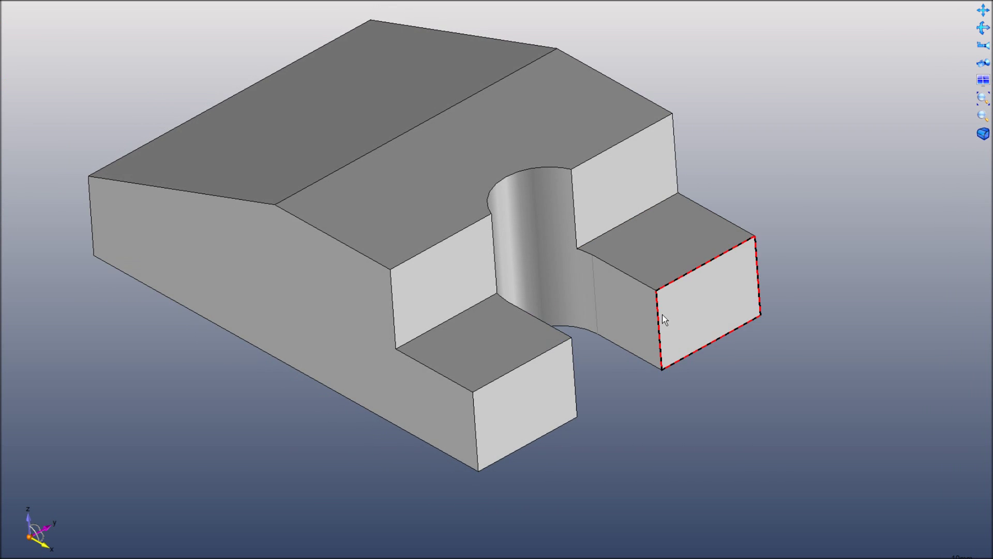
scroll(659, 334, "up", 4)
scroll(709, 316, "down", 1)
scroll(801, 306, "down", 2)
scroll(709, 317, "up", 1)
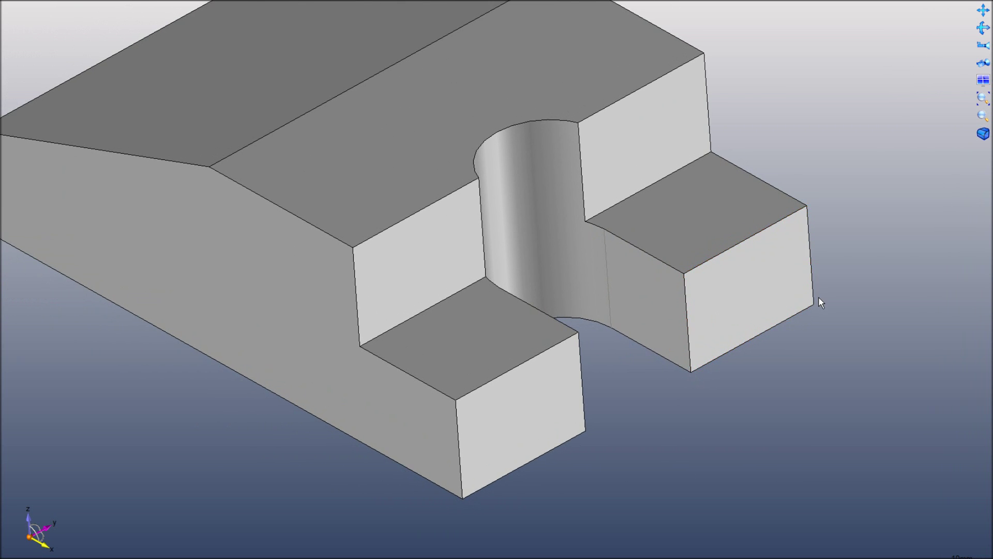
scroll(819, 297, "down", 2)
scroll(724, 316, "up", 3)
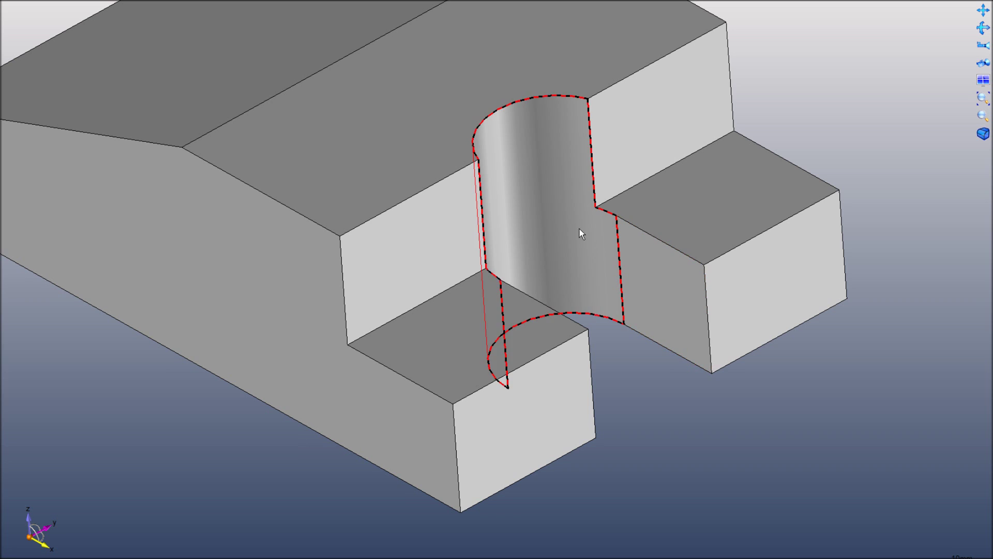
right_click(644, 269)
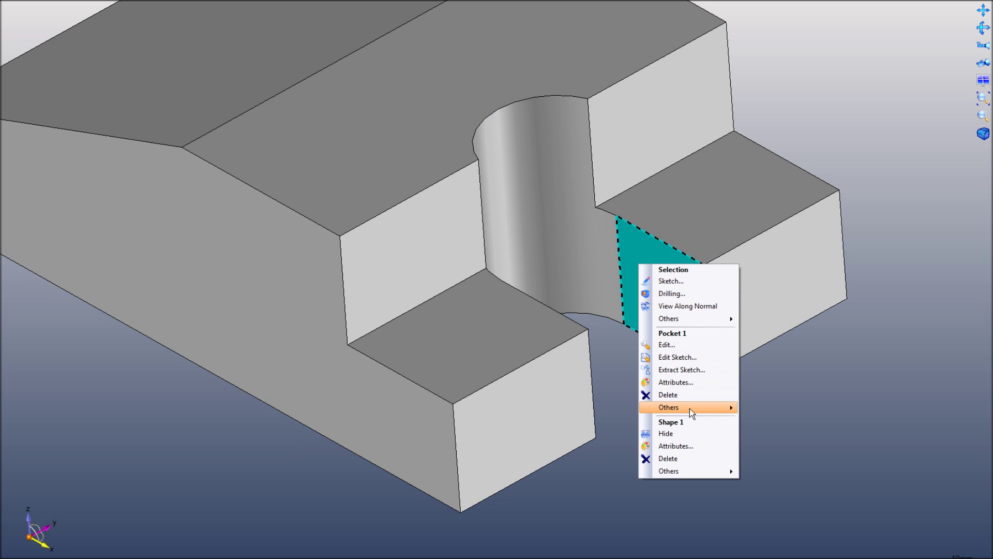
mouse_move(690, 408)
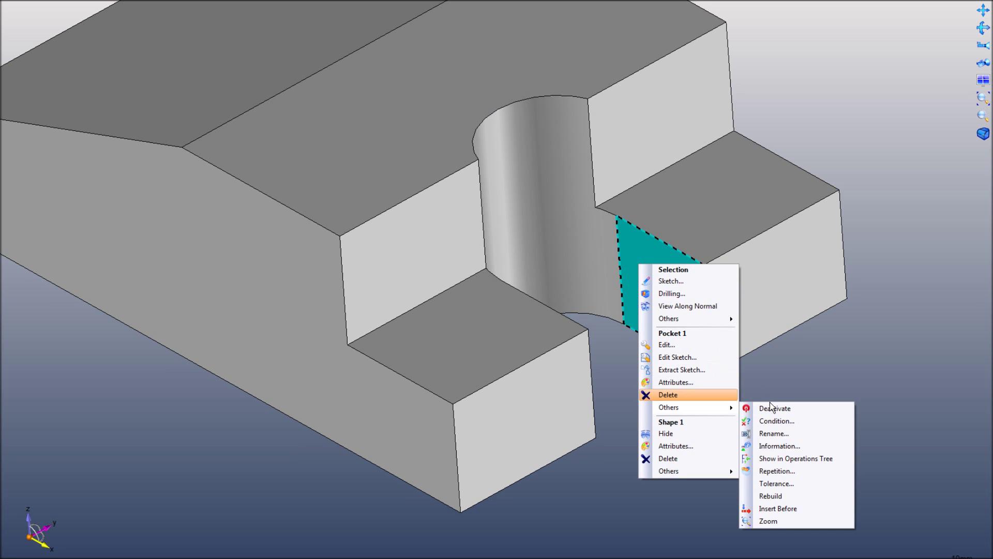
left_click(824, 508)
Fillet the lower step's outer top edge with a 5 mm radius and end the insertion to bring the pocket back.
scroll(702, 275, "up", 3)
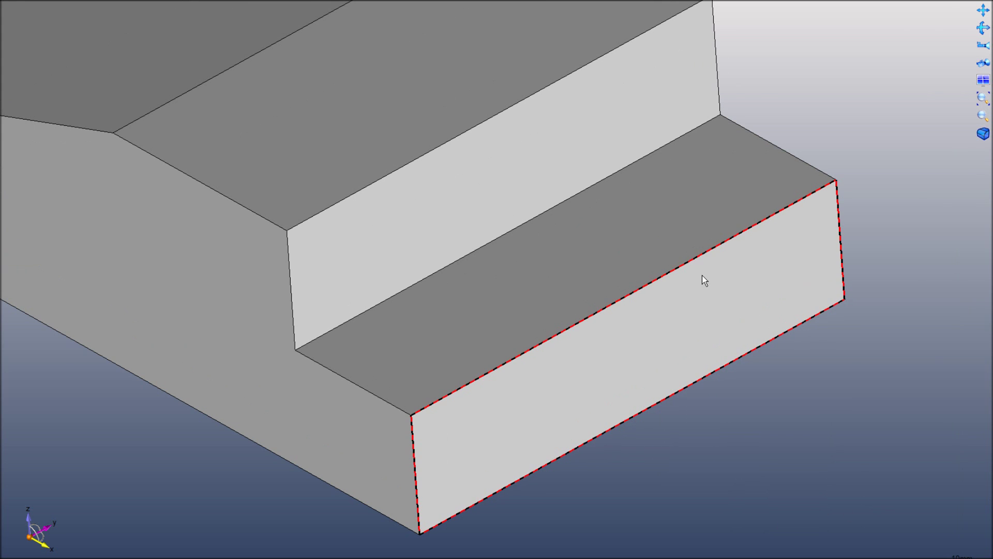
right_click(711, 249)
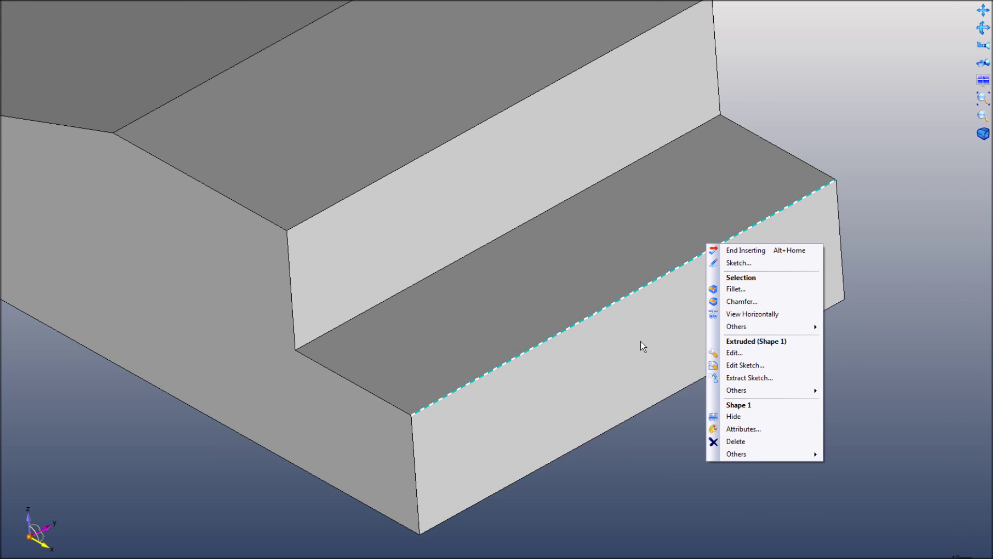
left_click(775, 290)
scroll(811, 393, "down", 1)
left_click(695, 284)
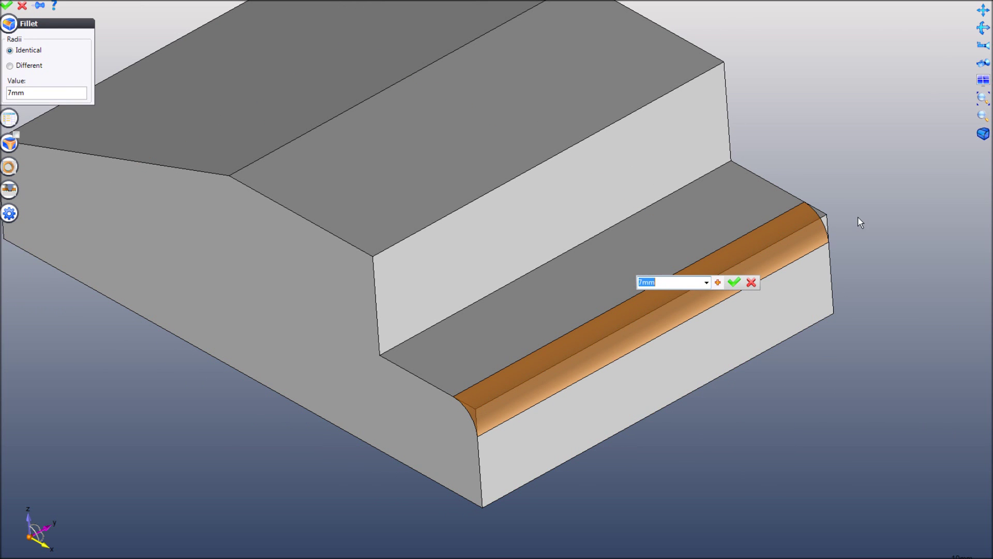
type("5")
key("Return")
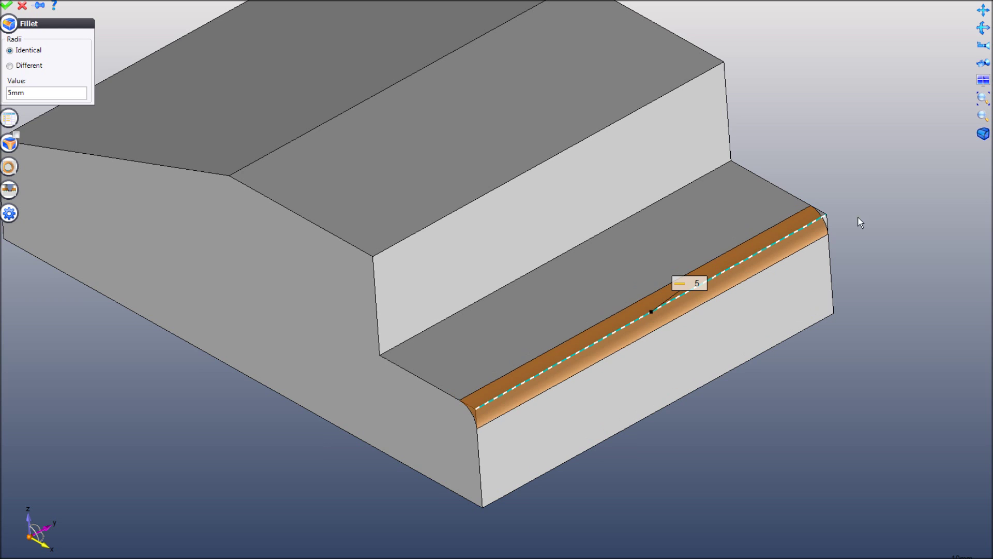
right_click(837, 172)
left_click(848, 175)
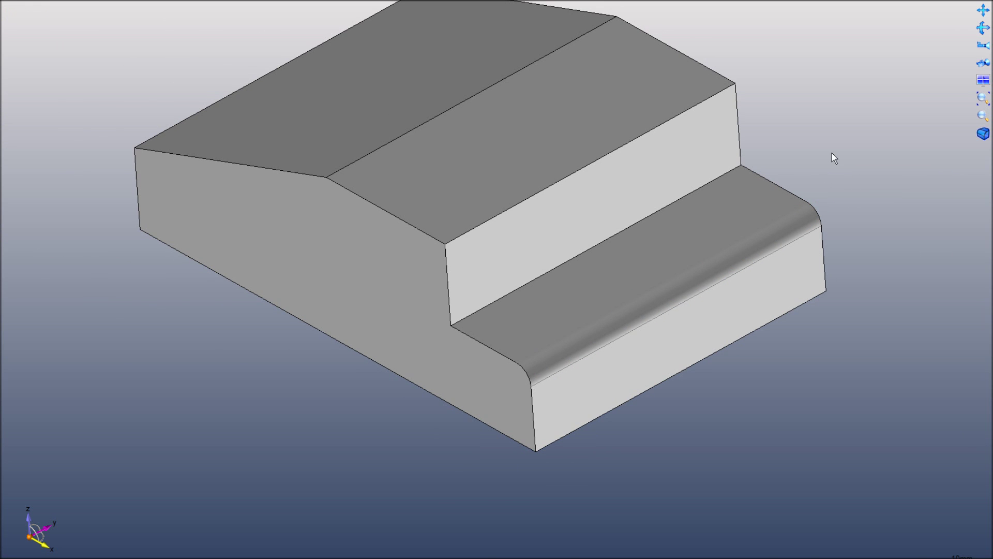
right_click(830, 151)
left_click(884, 155)
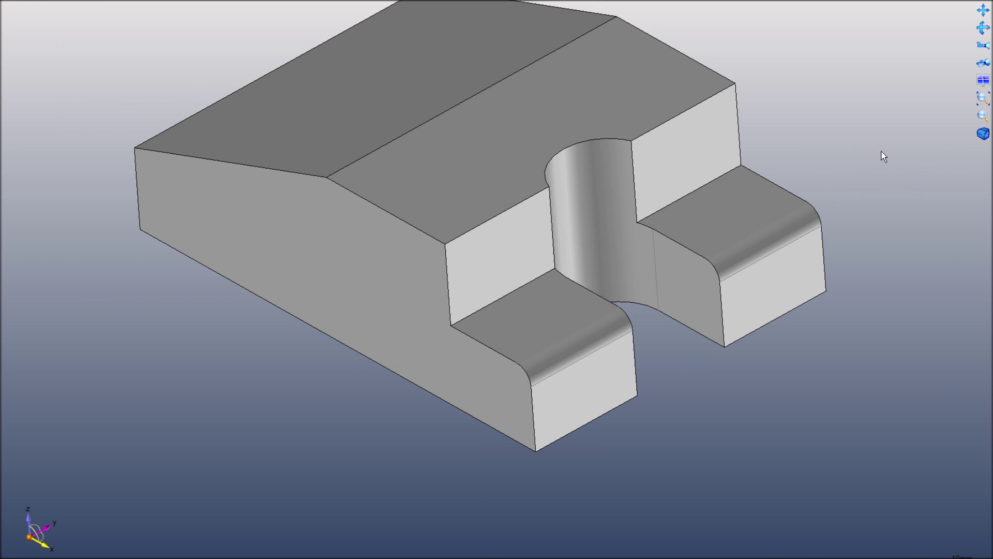
Start a sketch on the block's sloped top face and draw a closed rectangular contour about 55 by 49 mm.
scroll(827, 171, "down", 1)
scroll(653, 93, "up", 2)
mouse_move(678, 250)
middle_mouse_down()
mouse_move(548, 163)
mouse_move(598, 157)
mouse_move(415, 133)
middle_mouse_up()
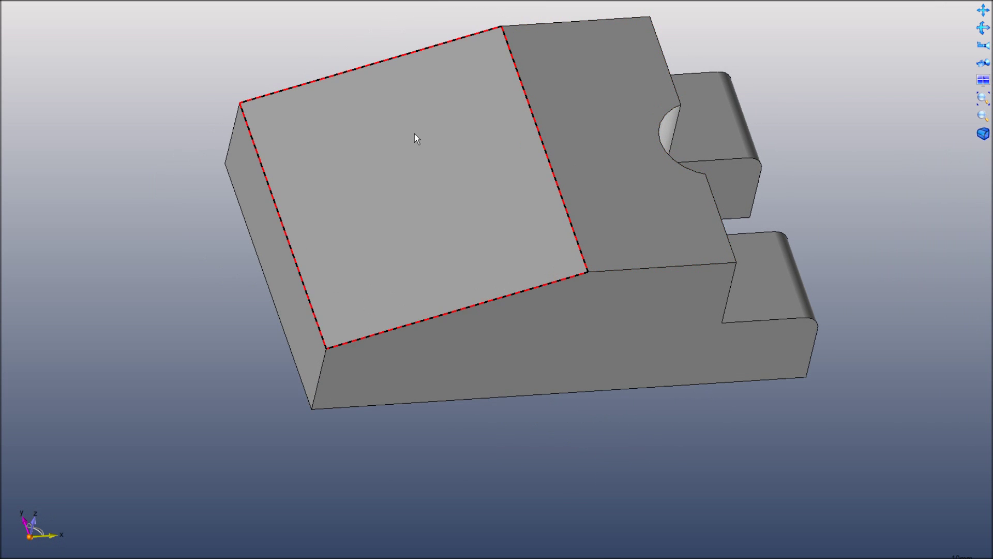
right_click(414, 134)
left_click(470, 144)
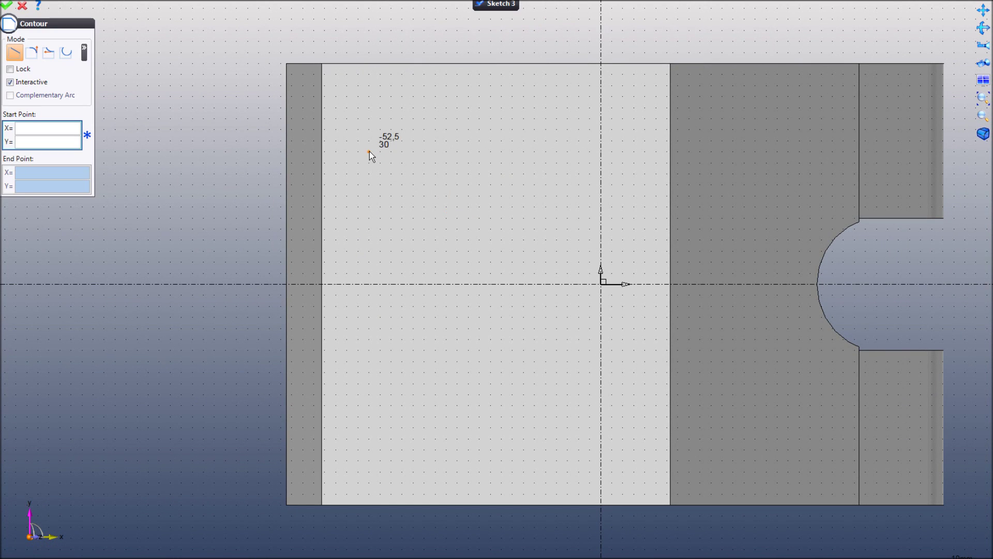
left_click(380, 146)
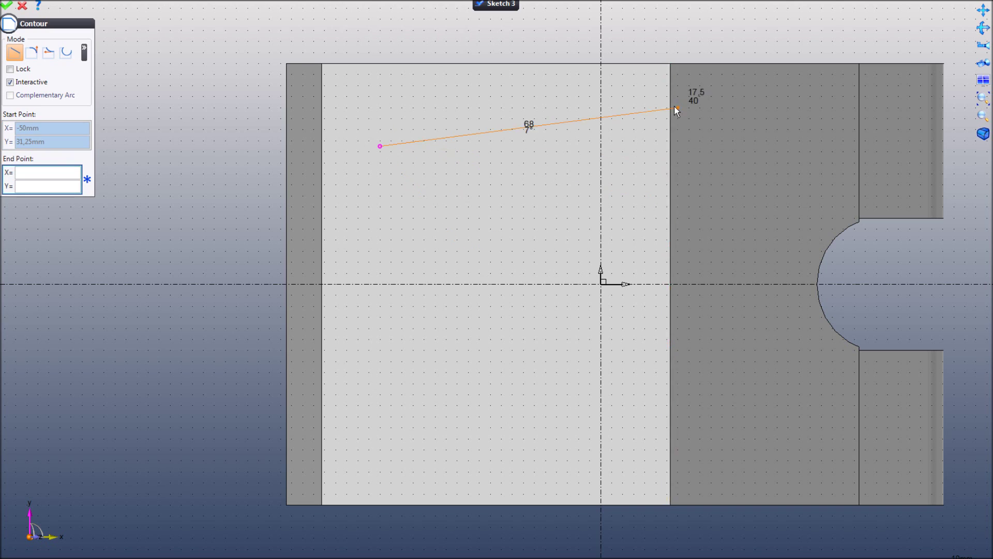
left_click(623, 146)
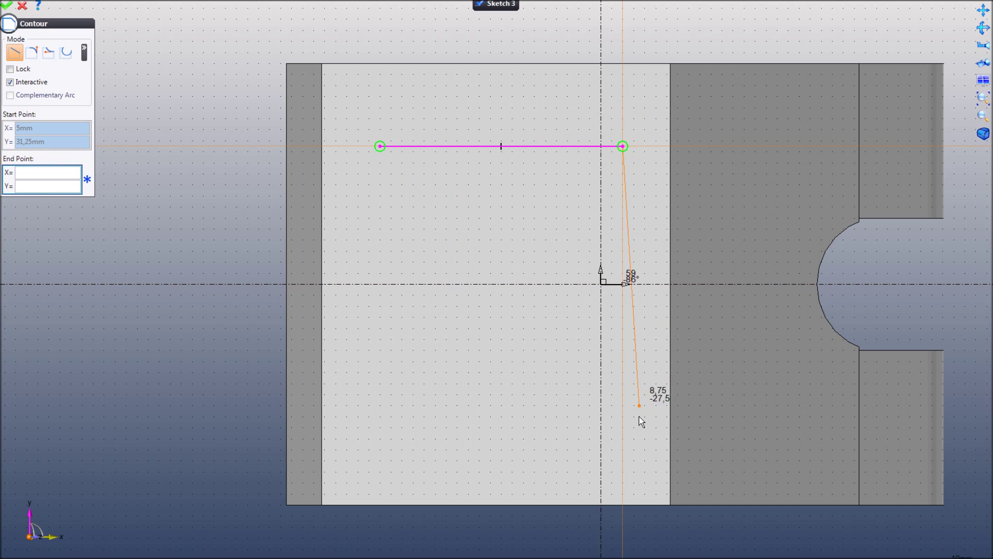
left_click(623, 361)
left_click(380, 361)
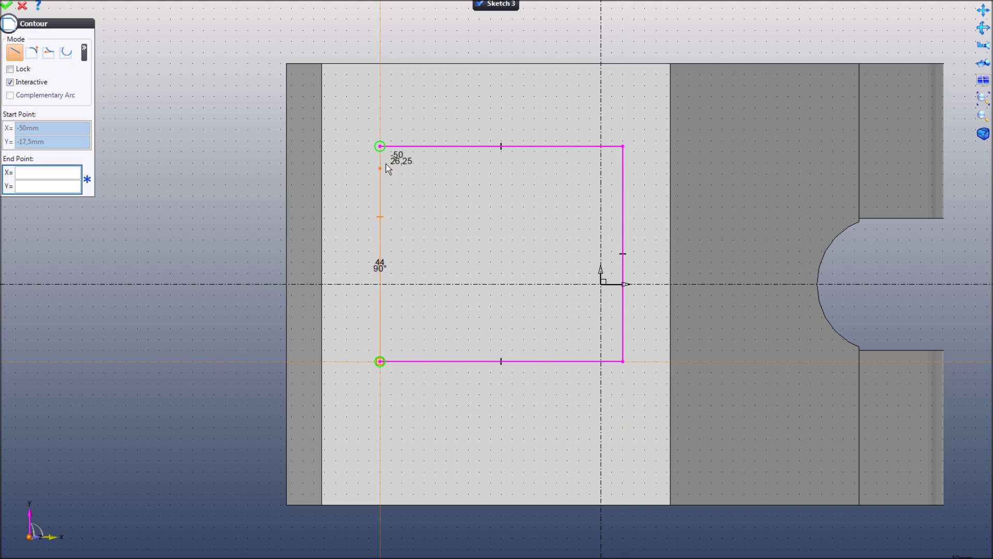
left_click(380, 147)
scroll(466, 252, "down", 1)
scroll(466, 247, "up", 1)
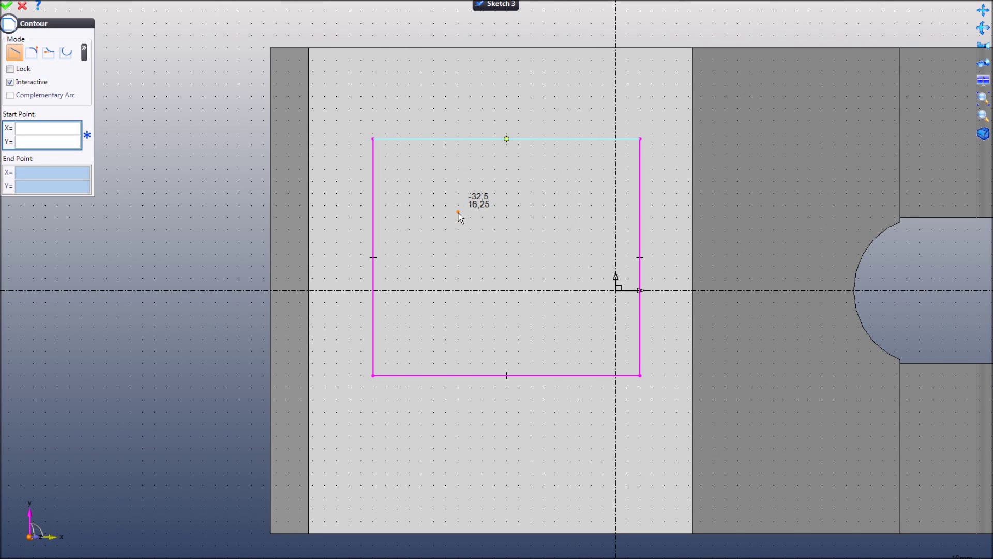
key("Escape")
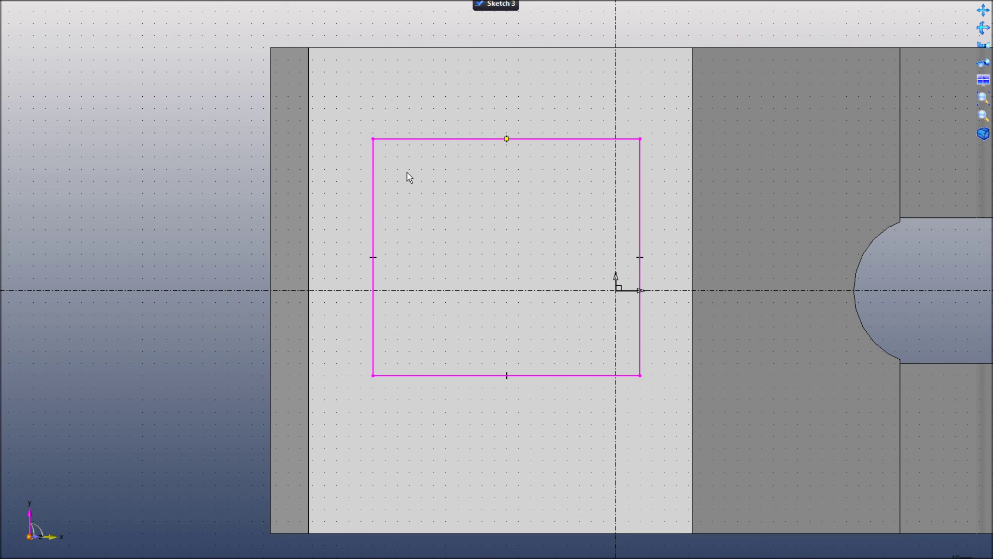
Fillet all four corners of the sketched rectangle with a 10 mm radius.
right_click(373, 138)
left_click(413, 214)
left_click(641, 138)
left_click(640, 375)
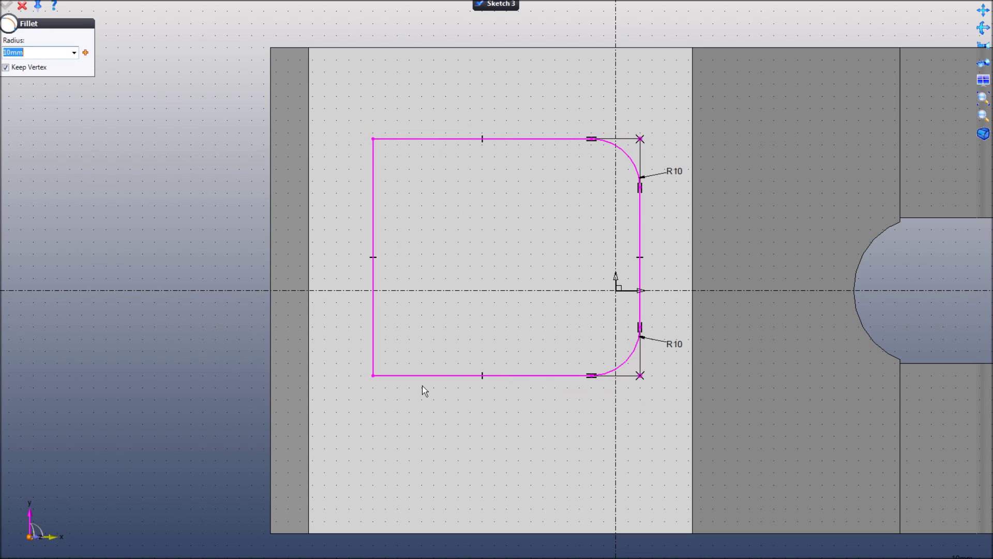
left_click(374, 376)
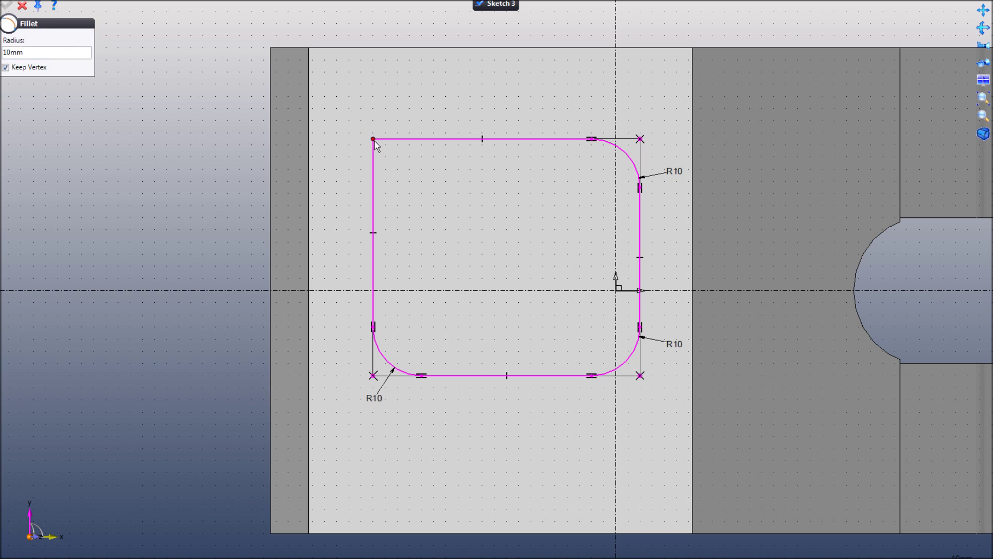
left_click(374, 141)
right_click(518, 195)
left_click(545, 206)
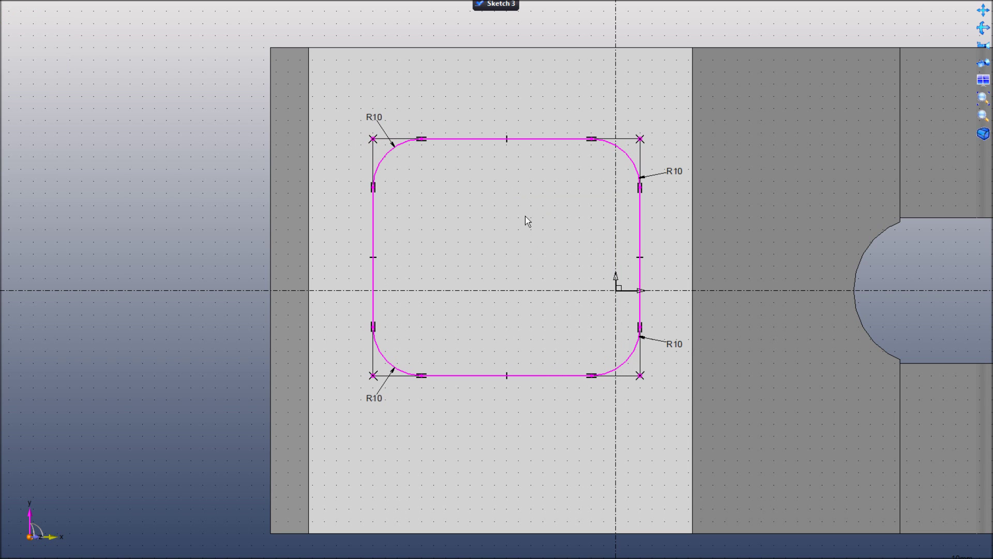
Create a middle point on the rectangle's side nearest the block's low end and attach it to the horizontal sketch axis.
scroll(512, 217, "down", 2)
scroll(511, 216, "up", 3)
scroll(454, 241, "up", 1)
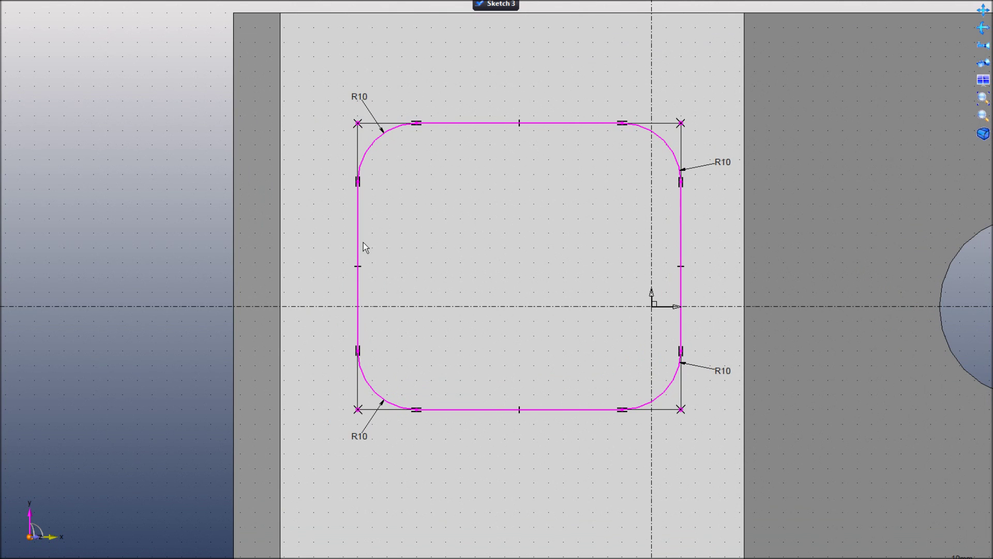
right_click(358, 237)
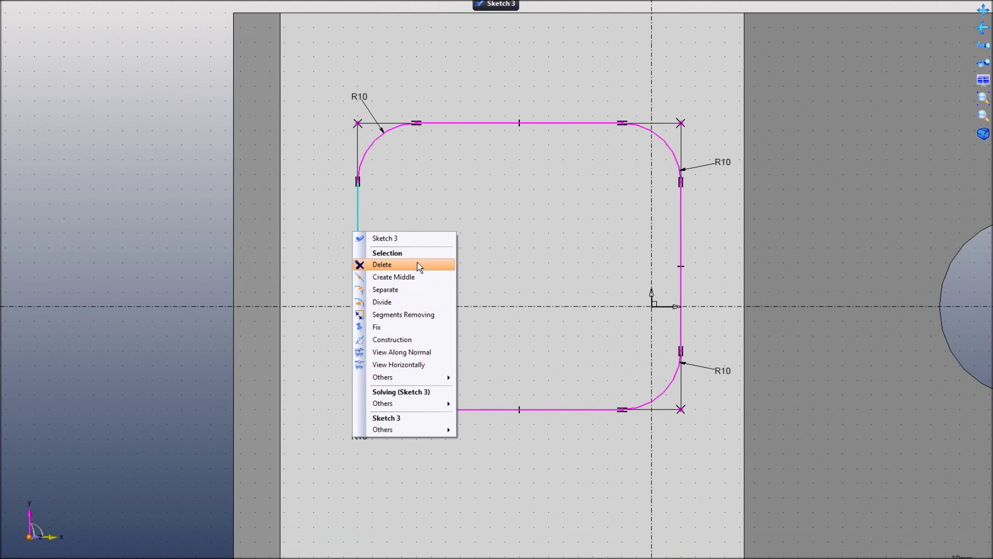
left_click(398, 276)
scroll(298, 289, "up", 2)
scroll(350, 322, "up", 1)
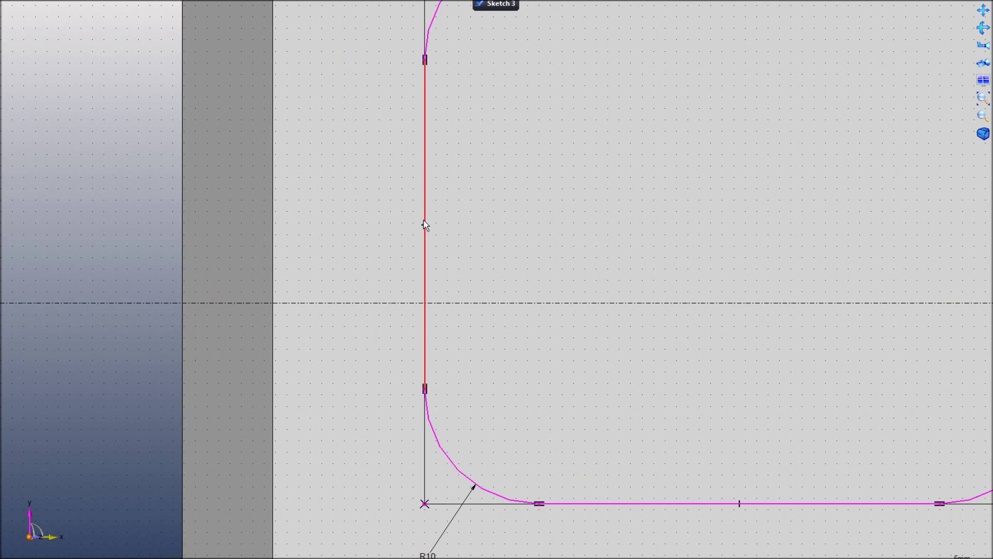
left_click(423, 223)
left_click_drag(421, 300, 421, 306)
scroll(373, 313, "down", 4)
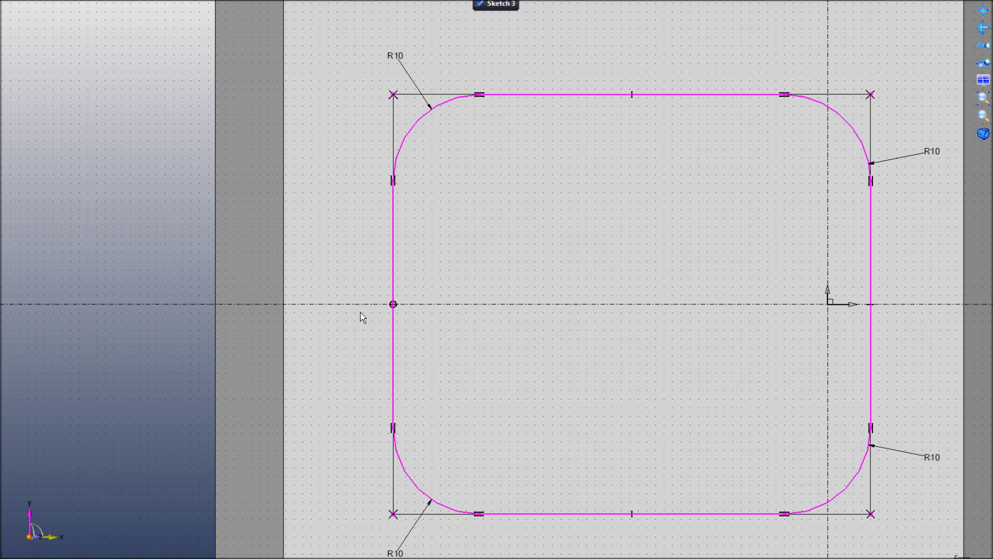
scroll(328, 325, "up", 1)
scroll(410, 337, "down", 1)
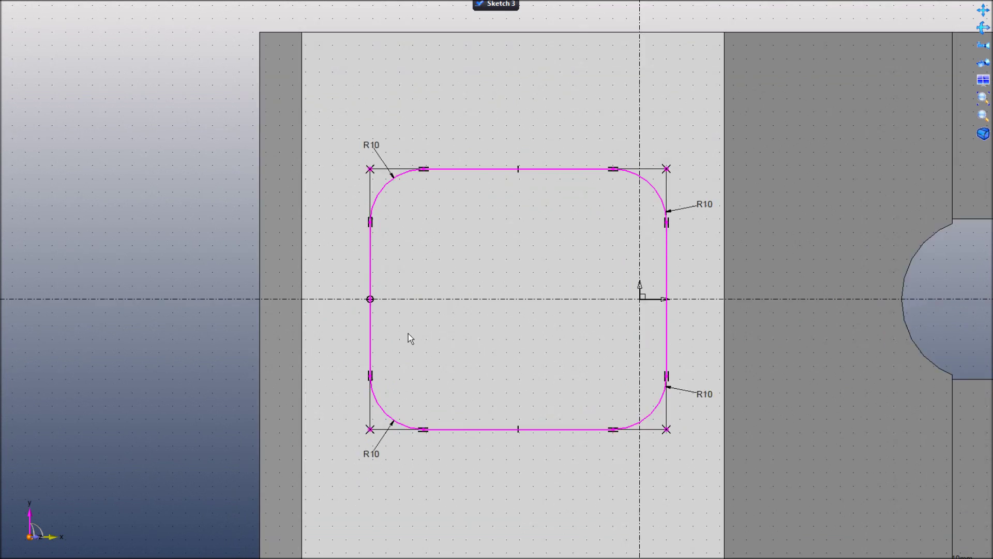
Dimension the rectangle's side nearest the block's low end from the sloped face's low edge and set the distance to 10 mm.
scroll(381, 271, "up", 1)
right_click(380, 267)
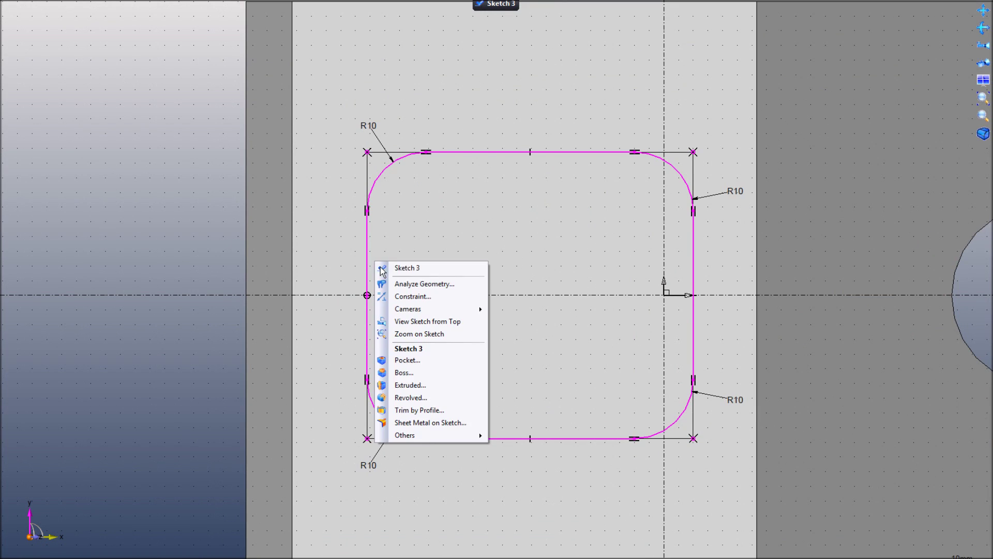
left_click(419, 296)
left_click(368, 263)
left_click(291, 268)
scroll(295, 269, "down", 2)
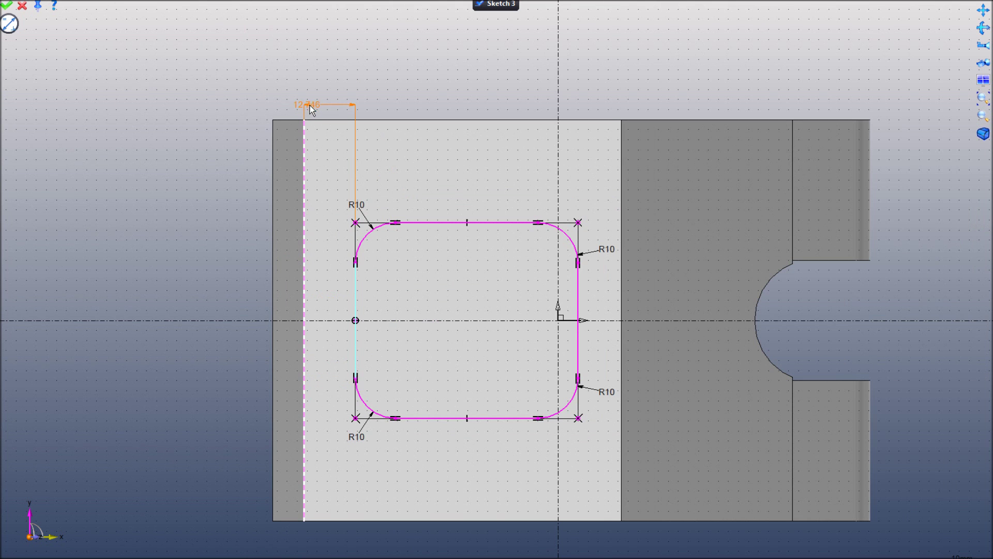
left_click(329, 79)
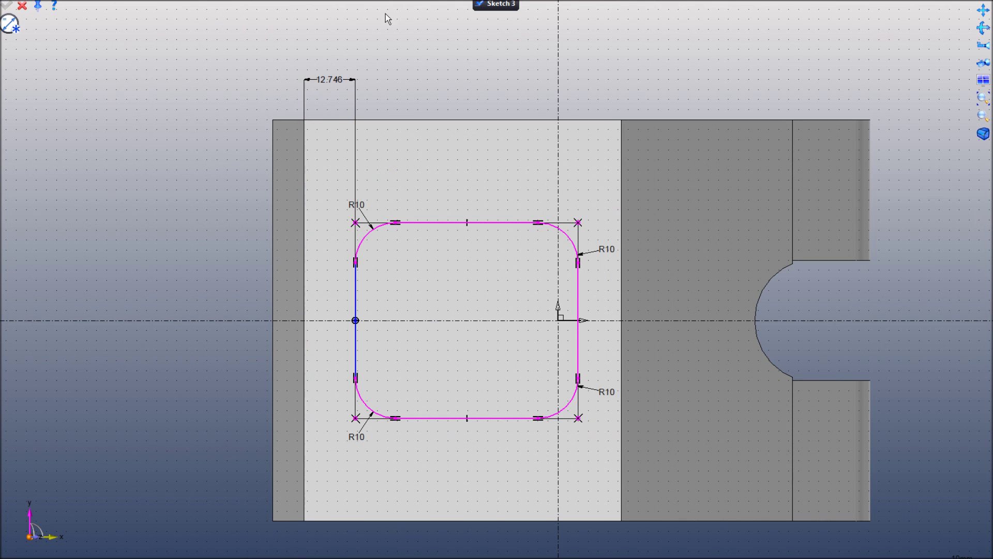
double_click(335, 81)
type("10")
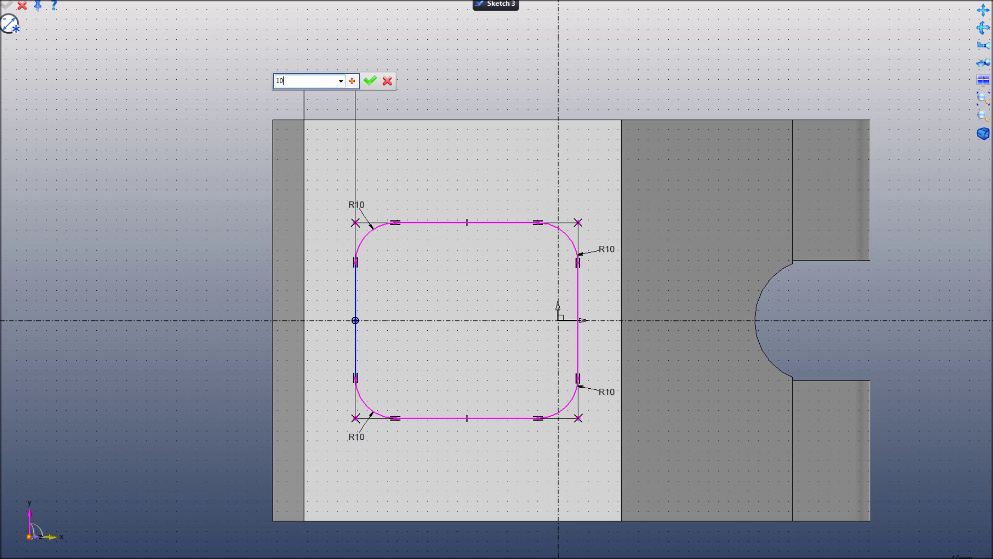
key("Return")
Dimension the rectangle's upper horizontal side from the block's parallel outer edge and set the distance to 10 mm.
left_click(419, 227)
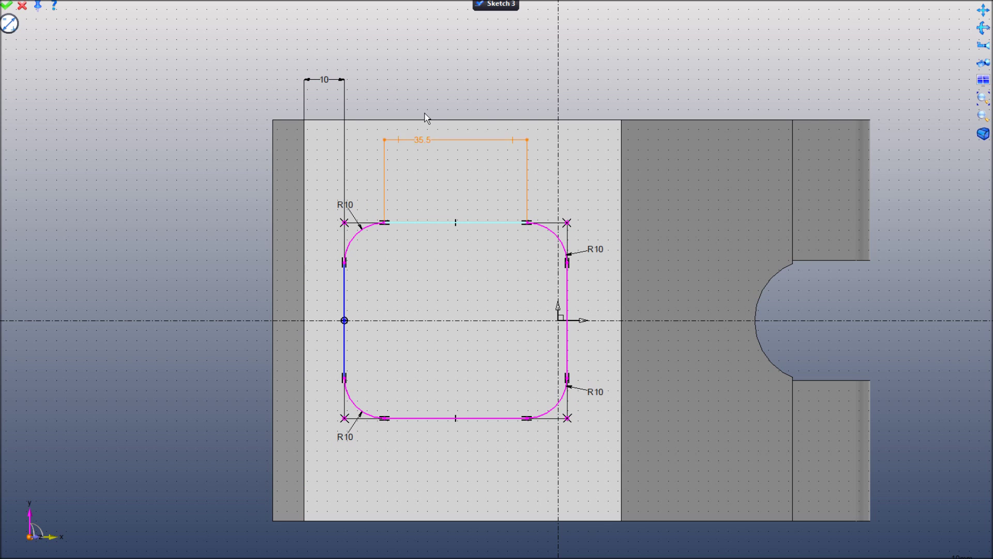
left_click(430, 120)
left_click(178, 153)
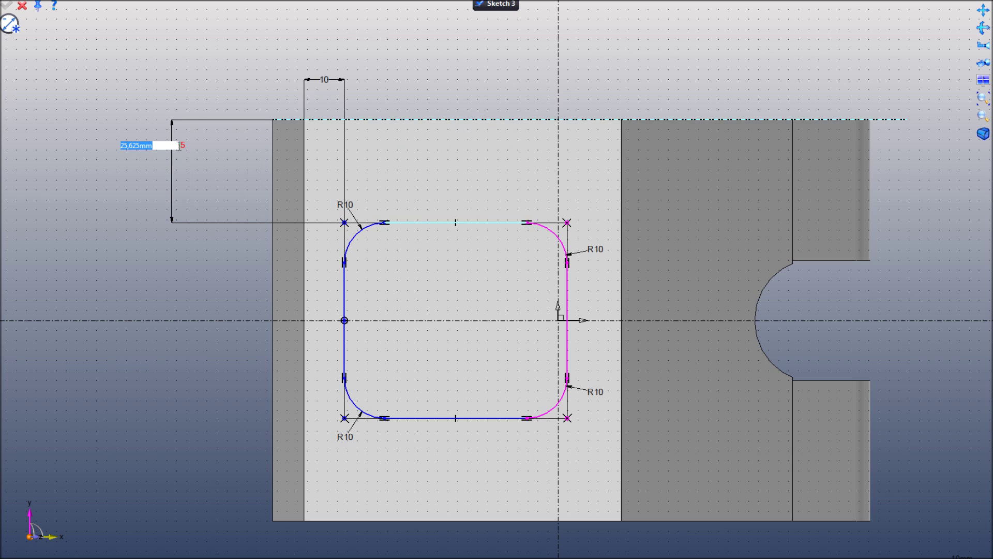
type("10")
key("Return")
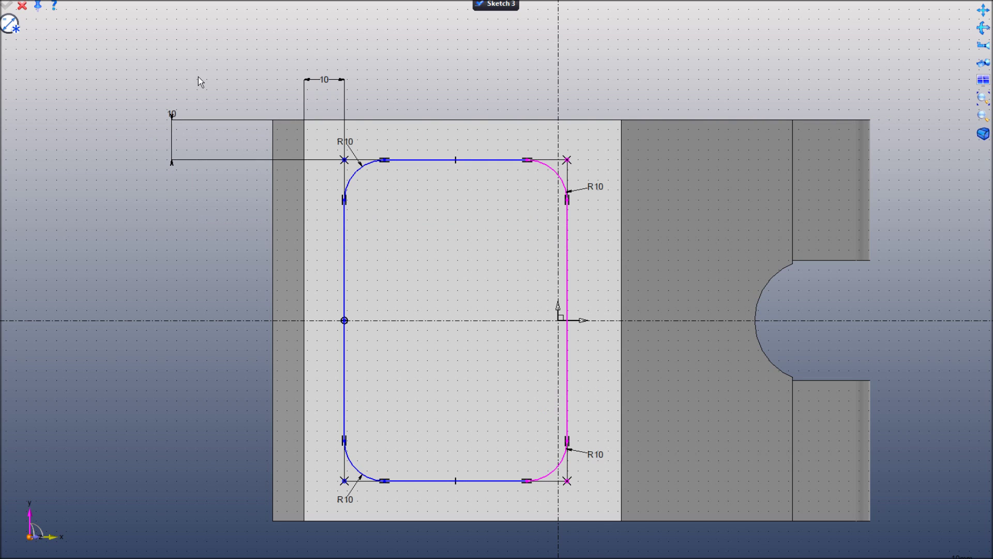
Dimension the rectangle's side nearest the ridge from the ridge edge and set the distance to 10 mm.
left_click(568, 229)
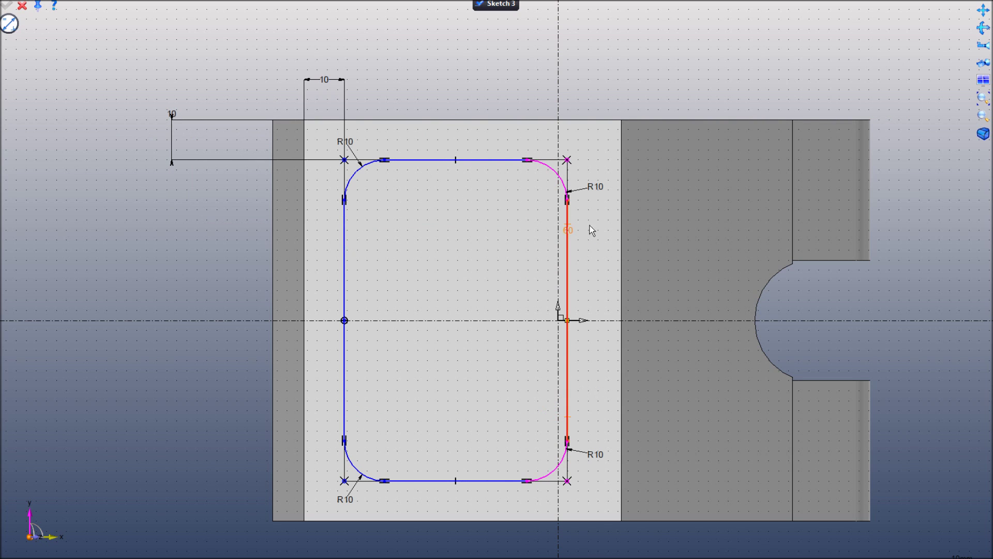
left_click(621, 224)
left_click(595, 56)
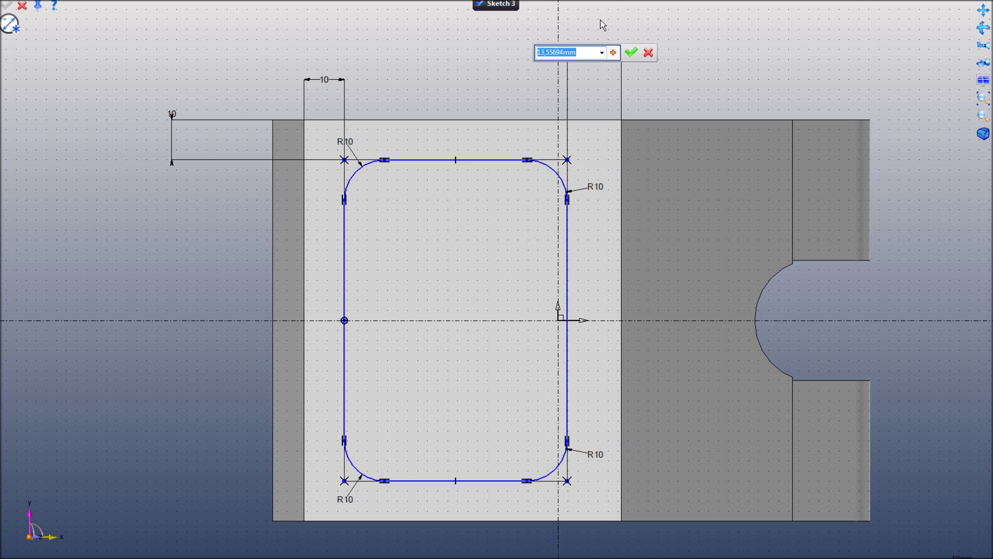
type("10")
key("Return")
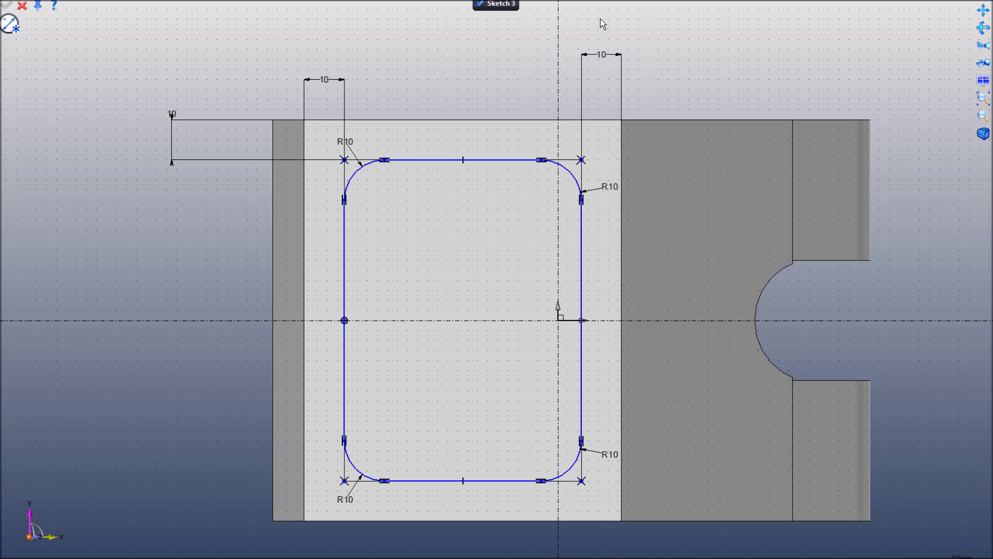
Cut a pocket from the rounded rectangle sketch into the sloped face with a depth of 5 mm.
middle_click_drag(455, 292, 455, 284)
right_click(456, 285)
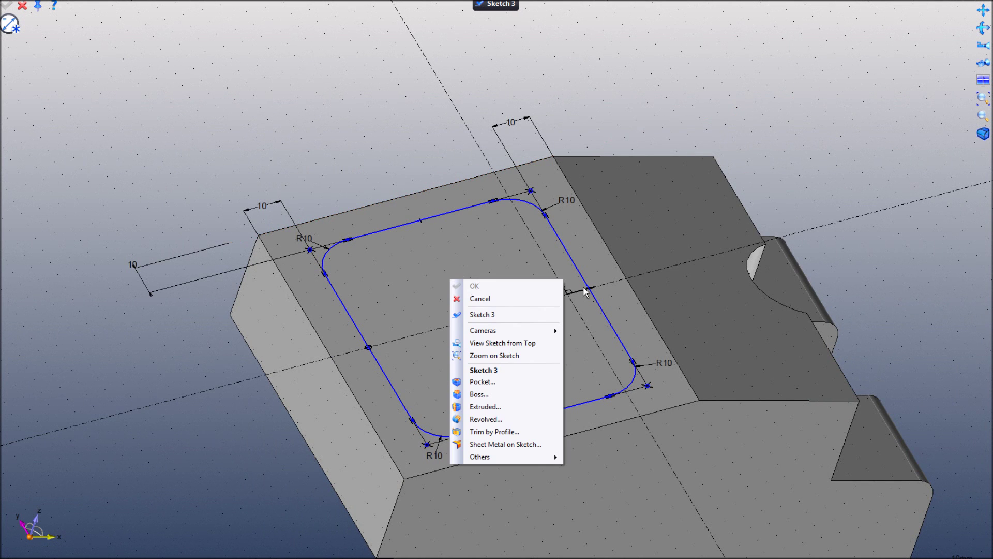
left_click(492, 382)
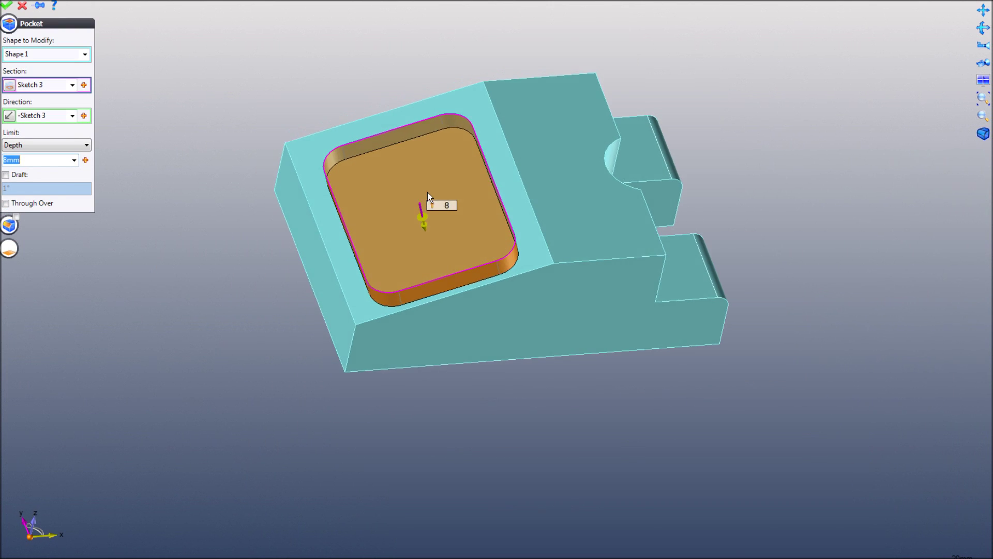
scroll(423, 237, "up", 5)
mouse_move(466, 251)
left_mouse_down()
mouse_move(488, 290)
mouse_move(478, 256)
left_mouse_up()
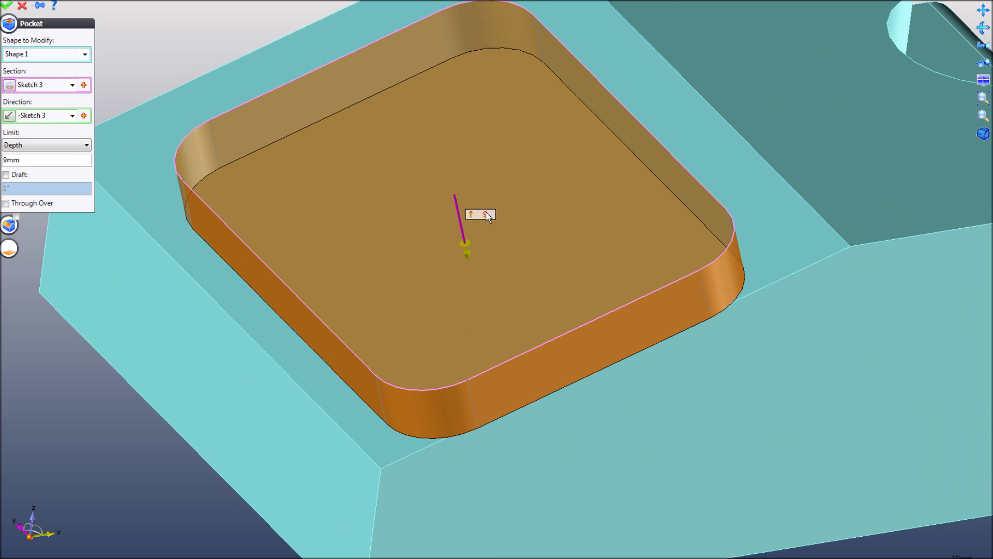
left_click(486, 214)
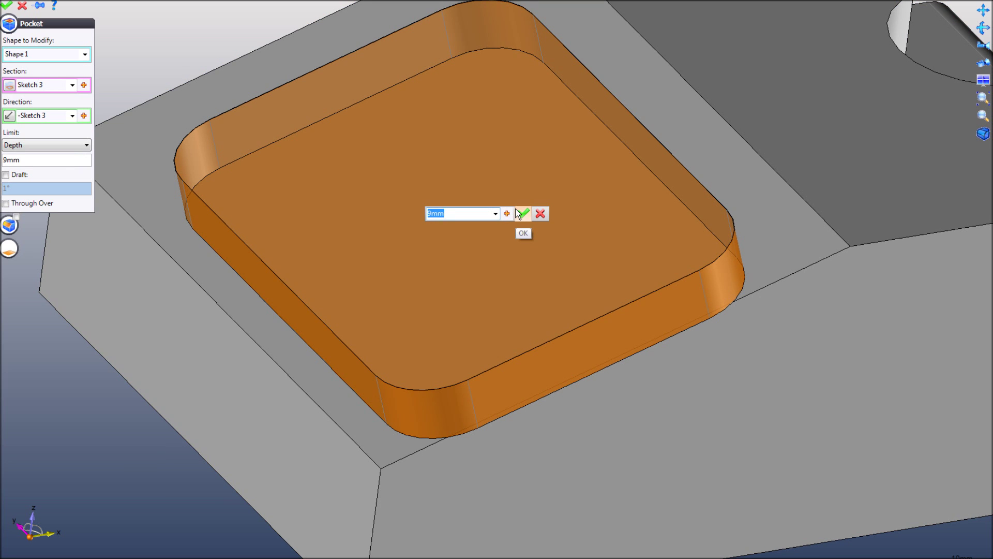
type("5")
left_click(519, 213)
scroll(519, 218, "down", 2)
right_click(486, 195)
left_click(512, 198)
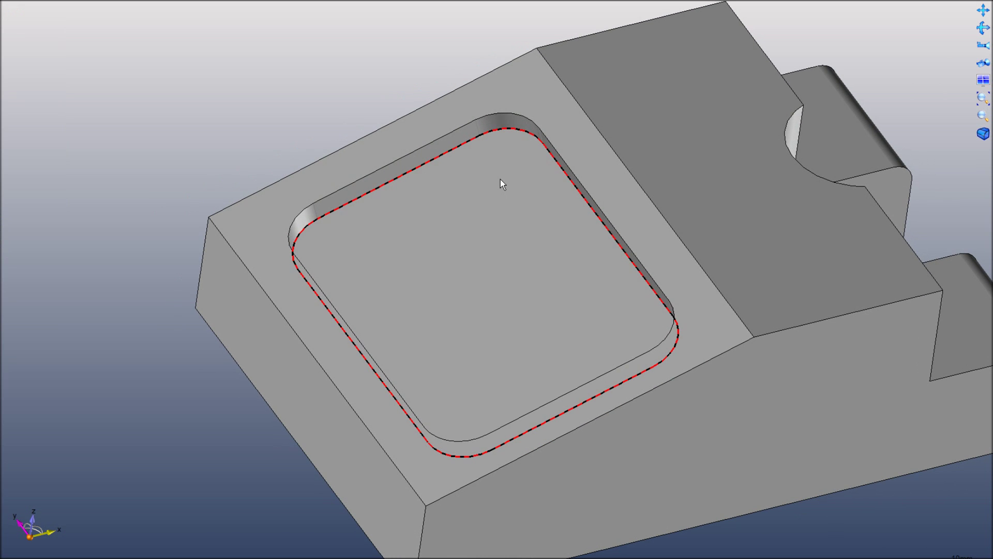
Start a drilling on the pocket floor and centre it on the rounded corner at the block's low end.
right_click(497, 176)
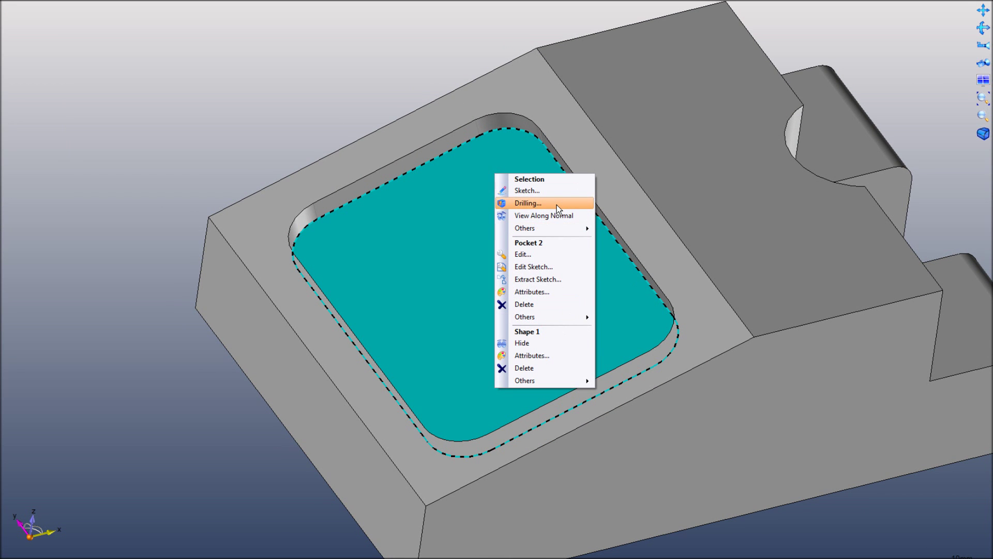
left_click(527, 203)
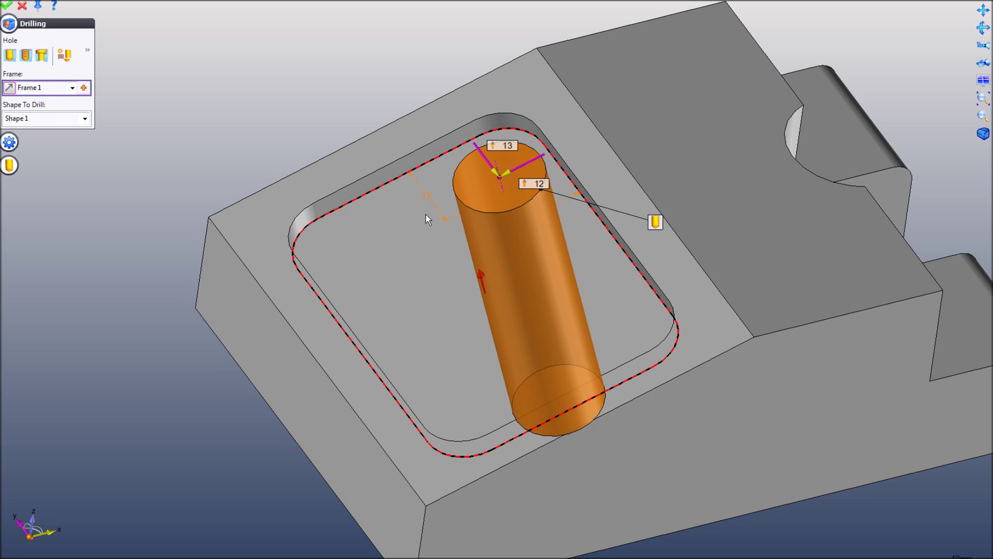
left_click(320, 244)
scroll(479, 303, "down", 1)
scroll(402, 316, "up", 3)
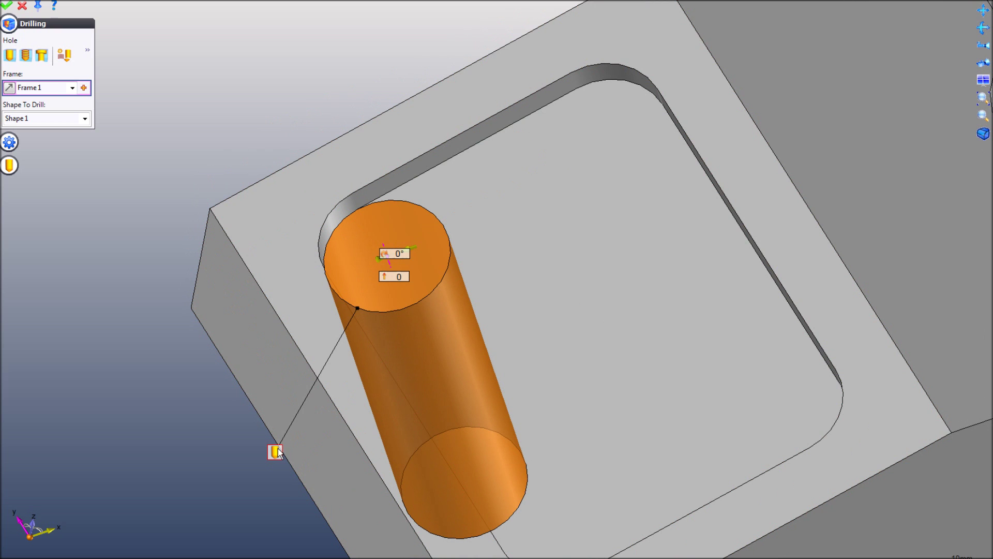
Set the corner hole's diameter to 5 mm and finish the drilling.
left_click(272, 422)
left_click(284, 314)
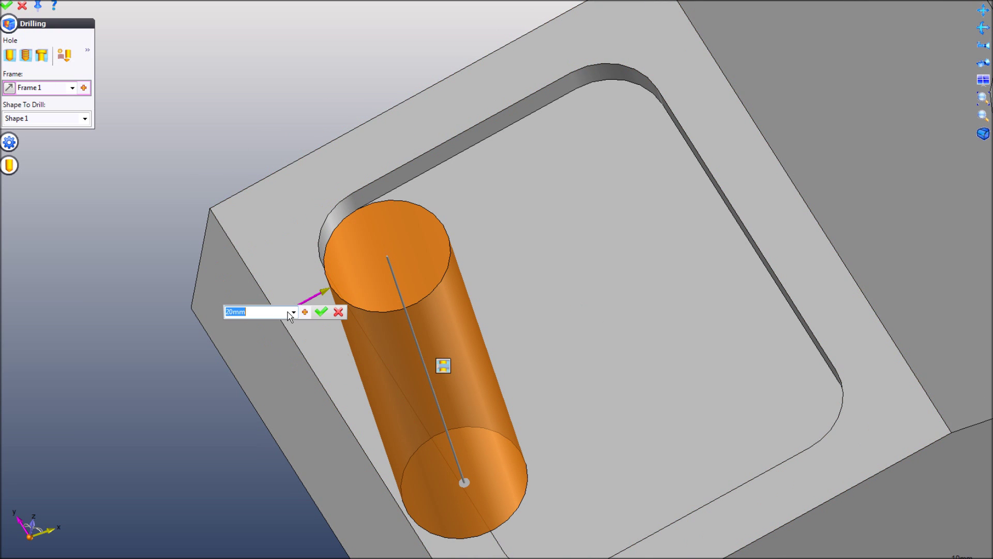
type("5")
key("Return")
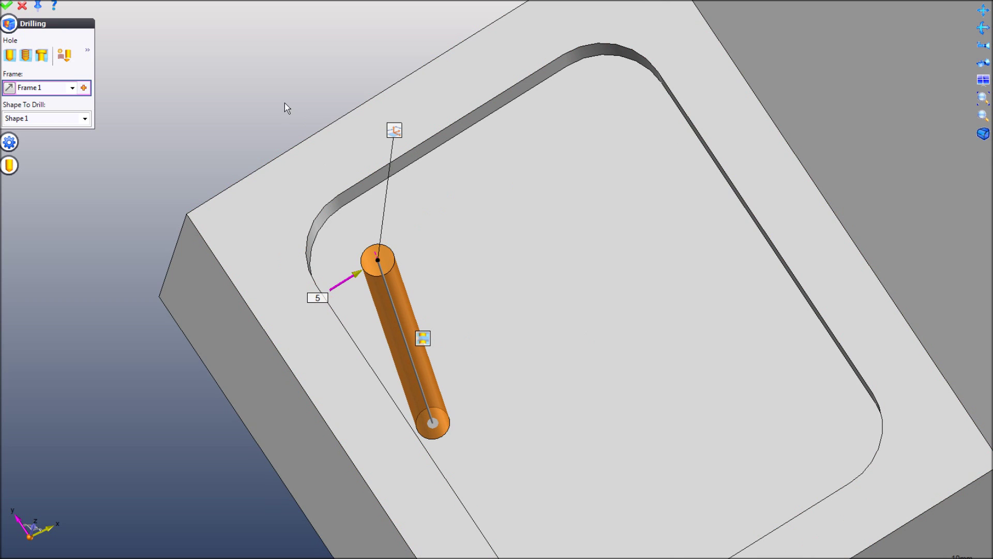
right_click(285, 104)
left_click(304, 103)
key("Escape")
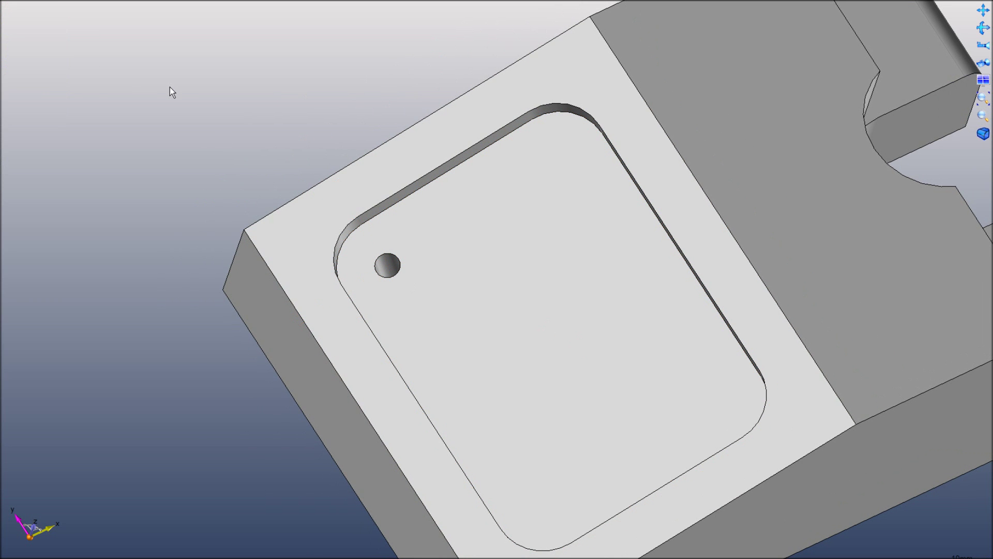
Copy the 5 mm hole to the three other rounded corners of the pocket floor.
scroll(176, 219, "down", 1)
middle_click_drag(194, 216, 199, 225)
scroll(368, 344, "up", 2)
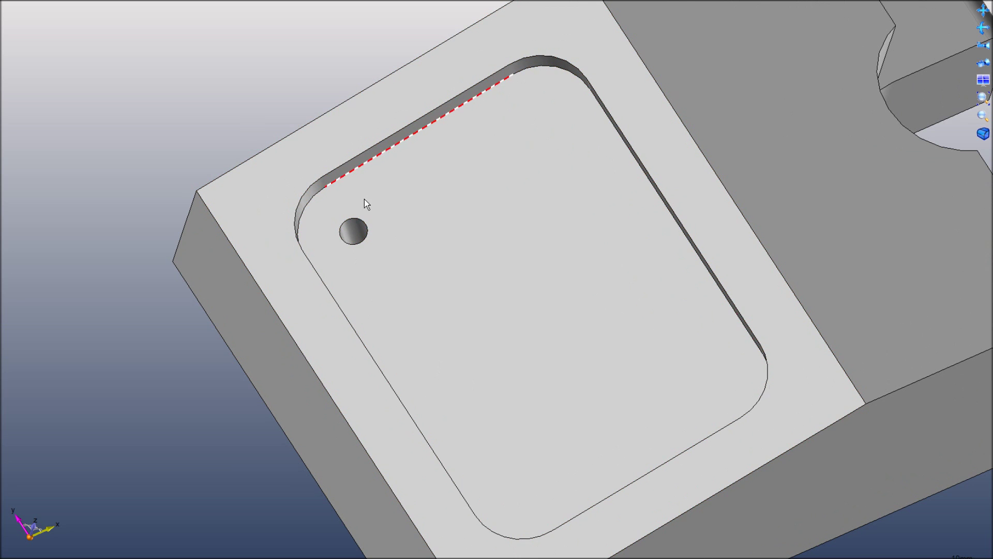
scroll(365, 202, "up", 2)
scroll(538, 215, "down", 2)
scroll(528, 315, "up", 1)
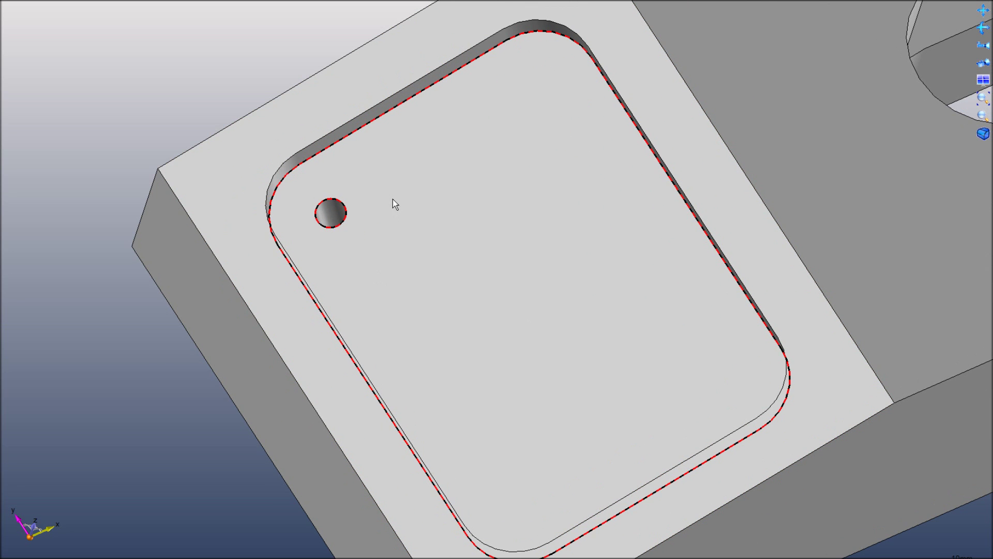
left_click_drag(332, 212, 516, 526)
scroll(587, 282, "down", 5)
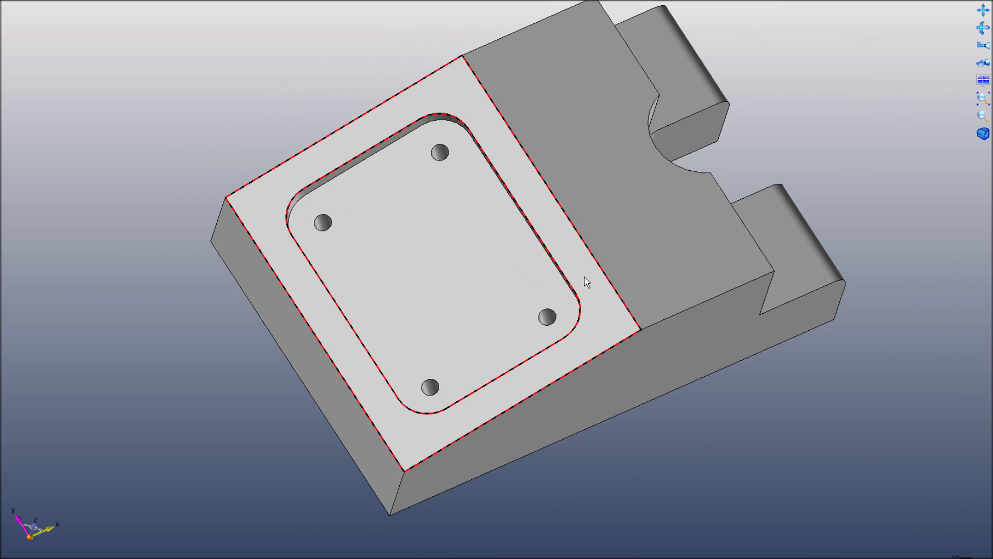
Start a drilling on the block's long side face, about 25 mm from the stepped end's vertical edge and 13 mm above the bottom edge.
middle_click_drag(586, 282, 702, 358)
right_click(700, 355)
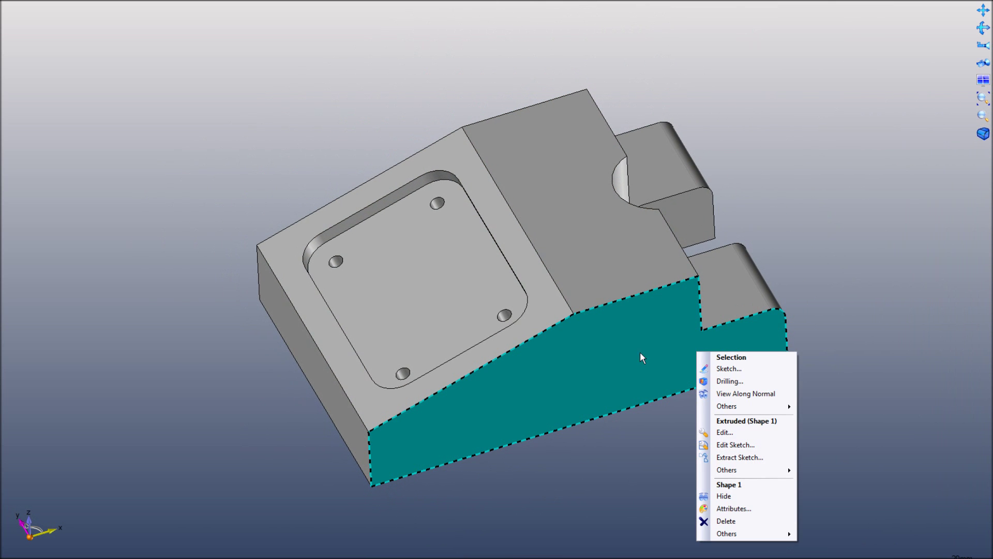
left_click(752, 381)
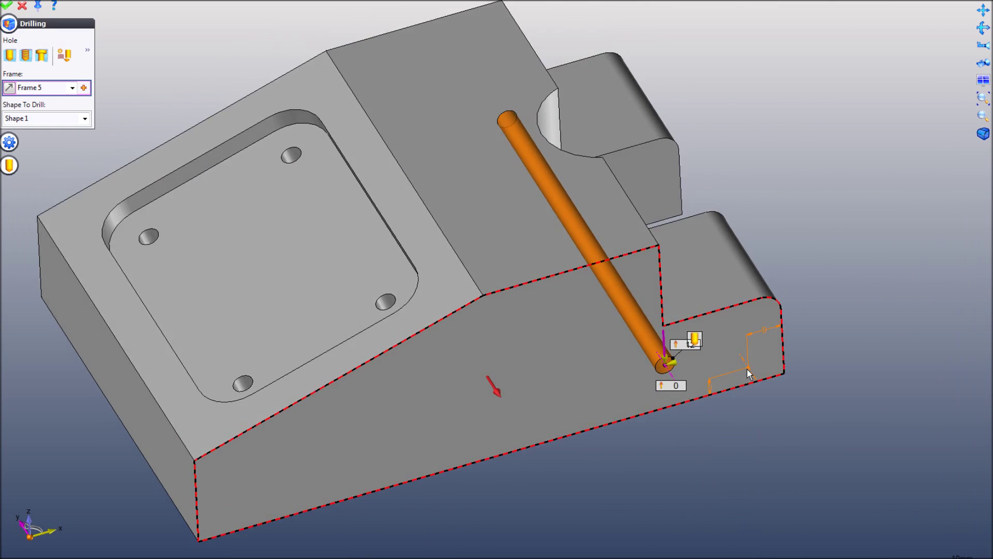
middle_click_drag(749, 372, 696, 385)
scroll(693, 408, "up", 3)
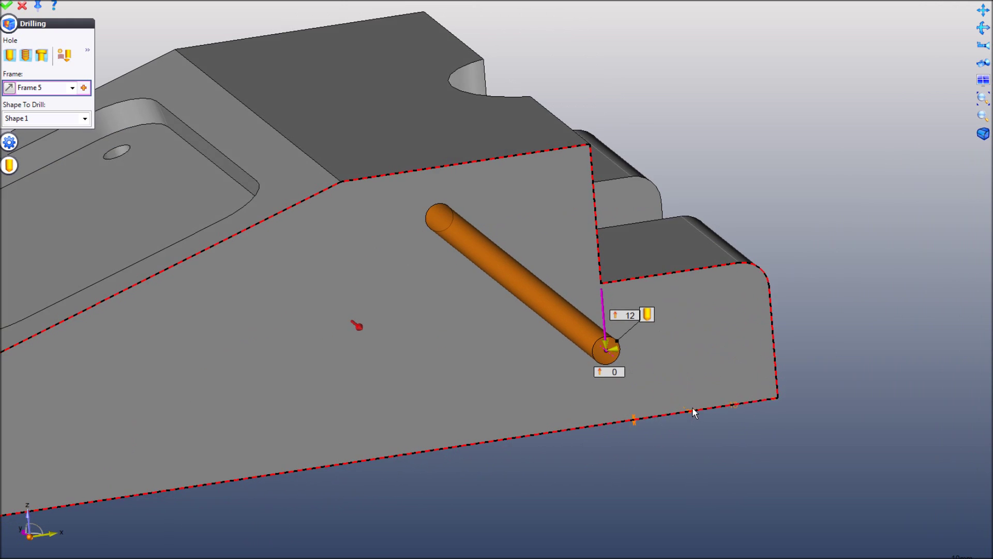
scroll(679, 368, "up", 5)
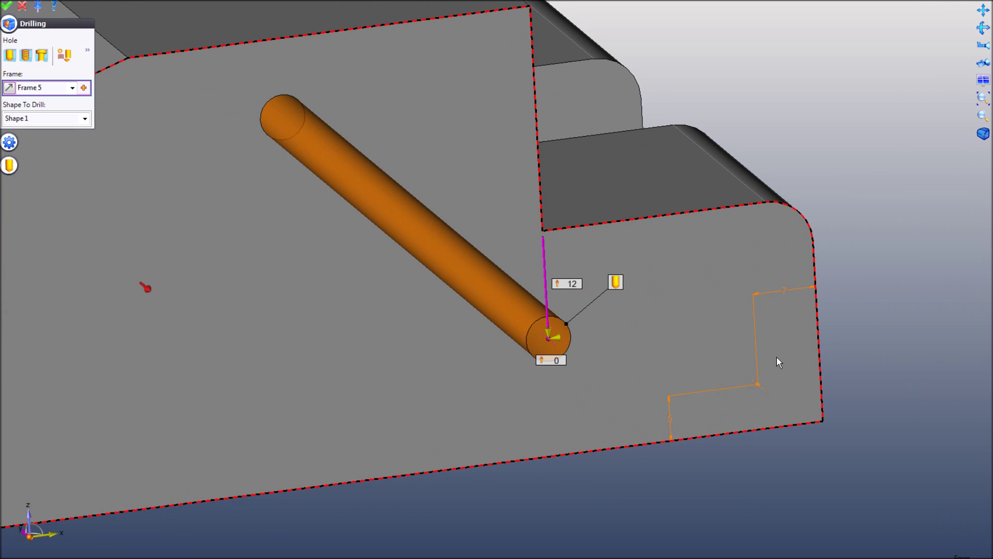
left_click(693, 347)
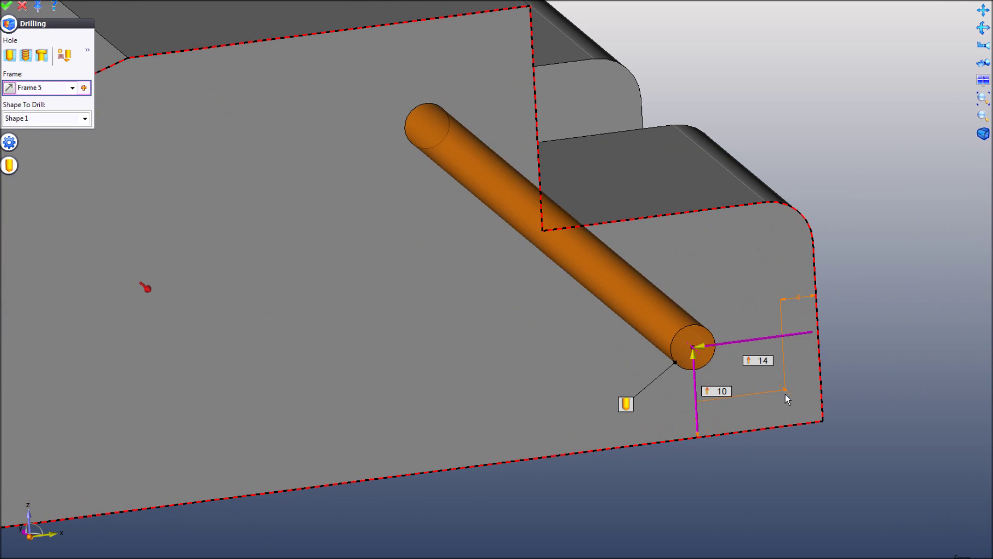
middle_click_drag(786, 395, 703, 342)
left_click_drag(706, 357, 622, 342)
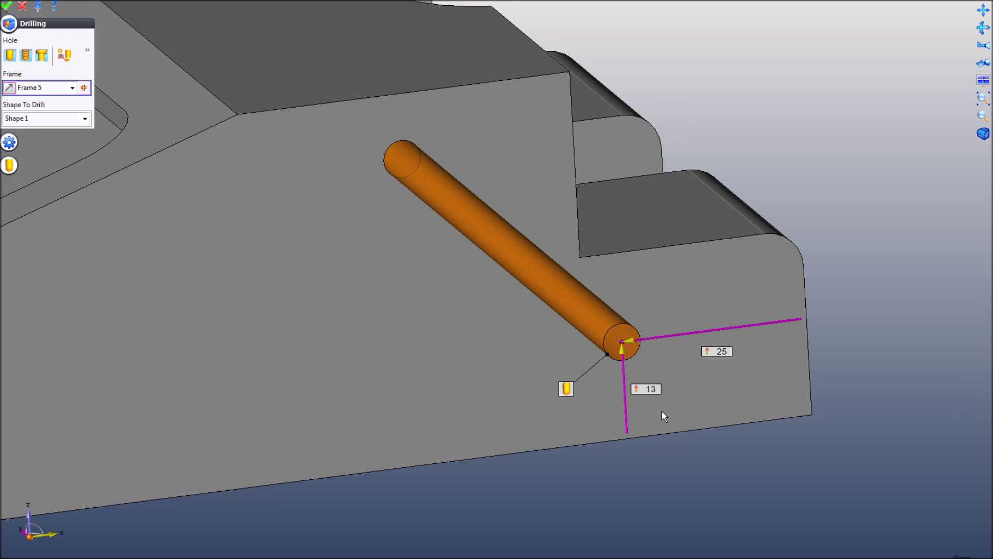
Set the side hole's diameter to 10 mm and finish the drilling.
left_click(567, 388)
double_click(554, 353)
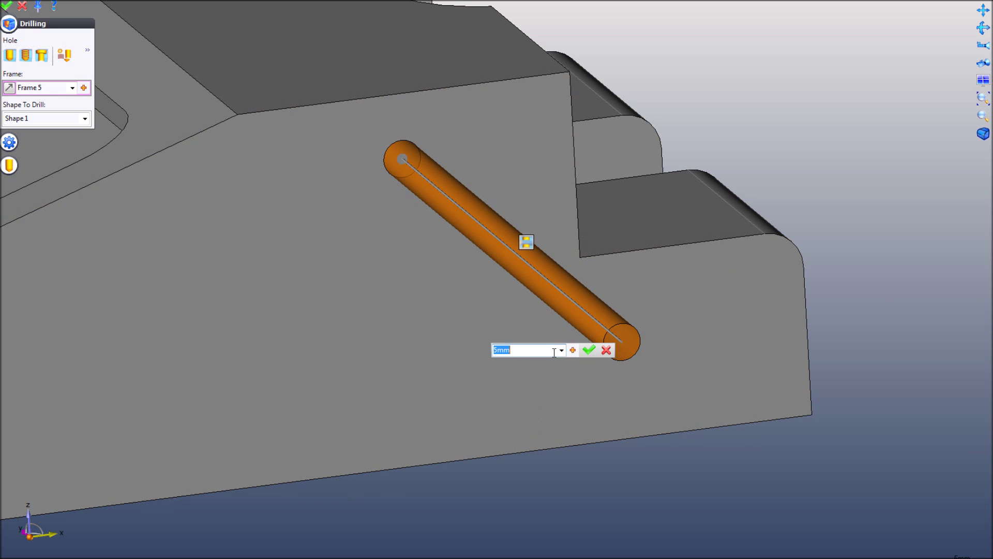
type("10")
key("Return")
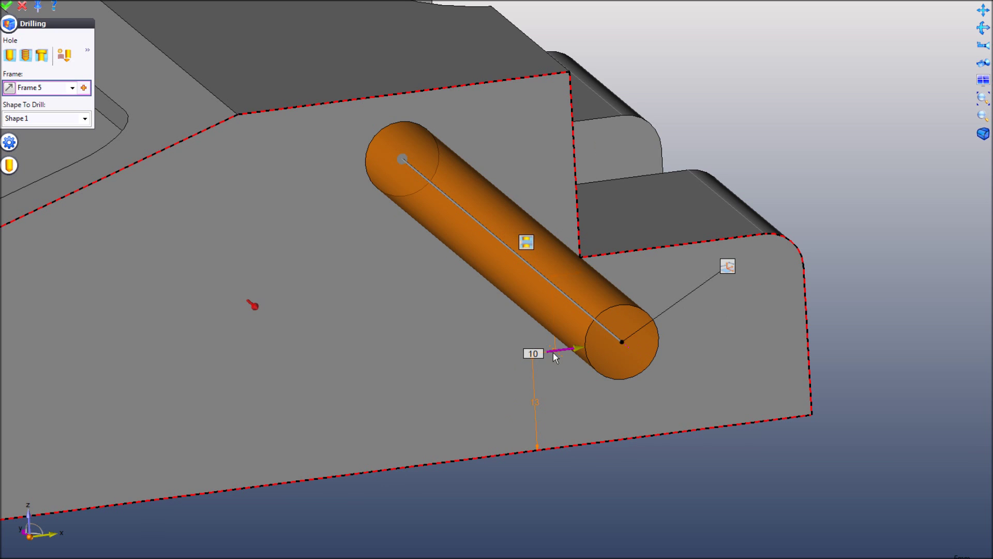
middle_click_drag(535, 359, 871, 218)
right_click(875, 219)
left_click(877, 216)
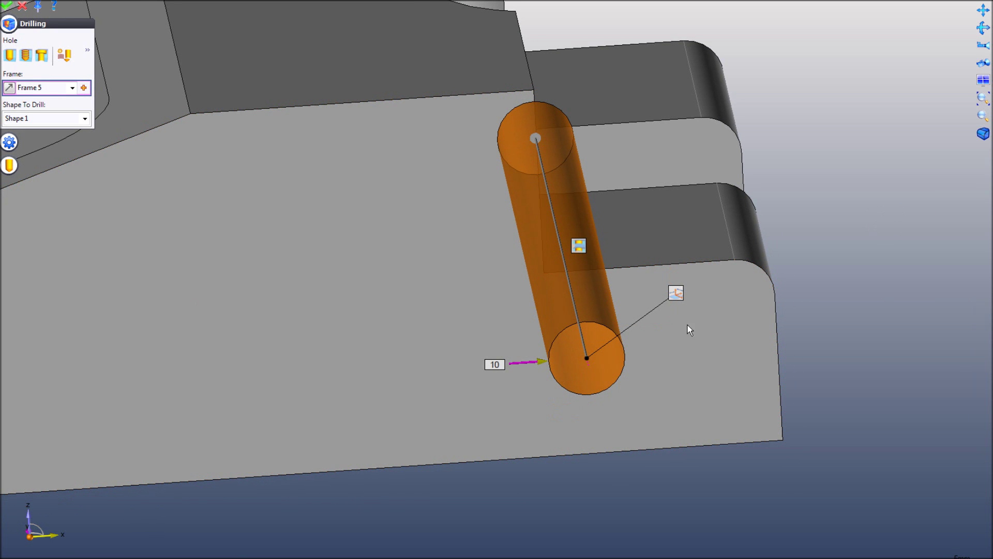
scroll(719, 319, "down", 1)
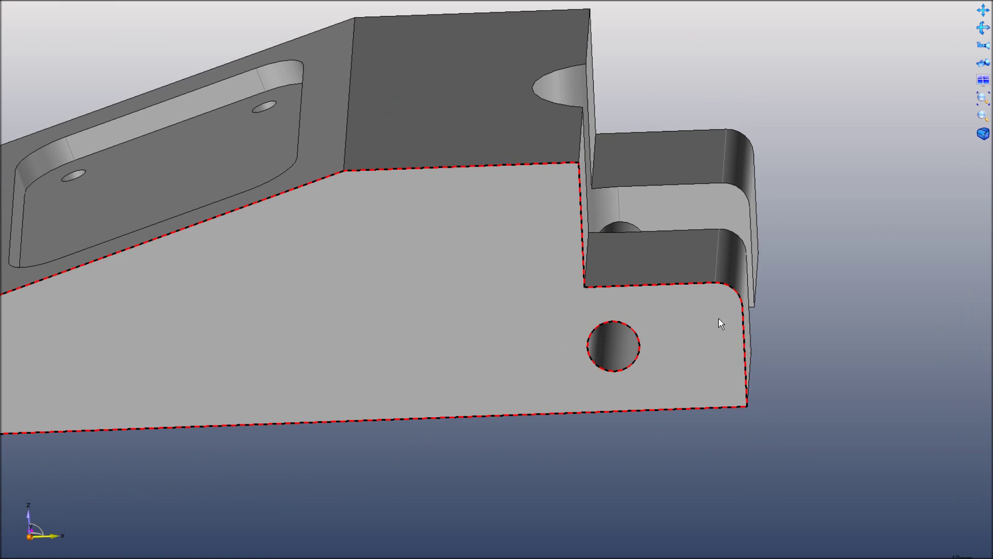
Reposition the side hole's frame to about 32 mm below the block's upper flat edge and 28 mm from the step's vertical edge.
middle_click_drag(718, 318, 686, 303)
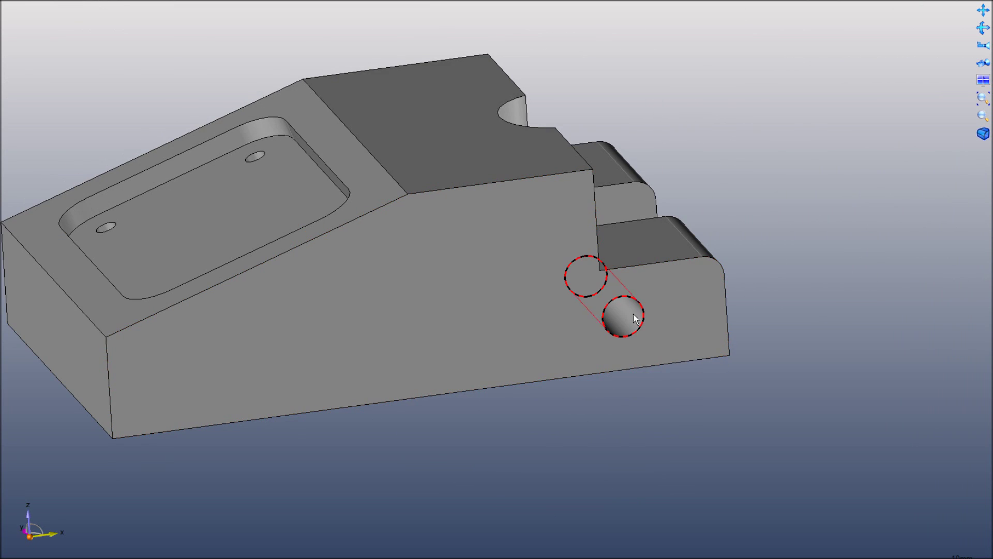
right_click(631, 310)
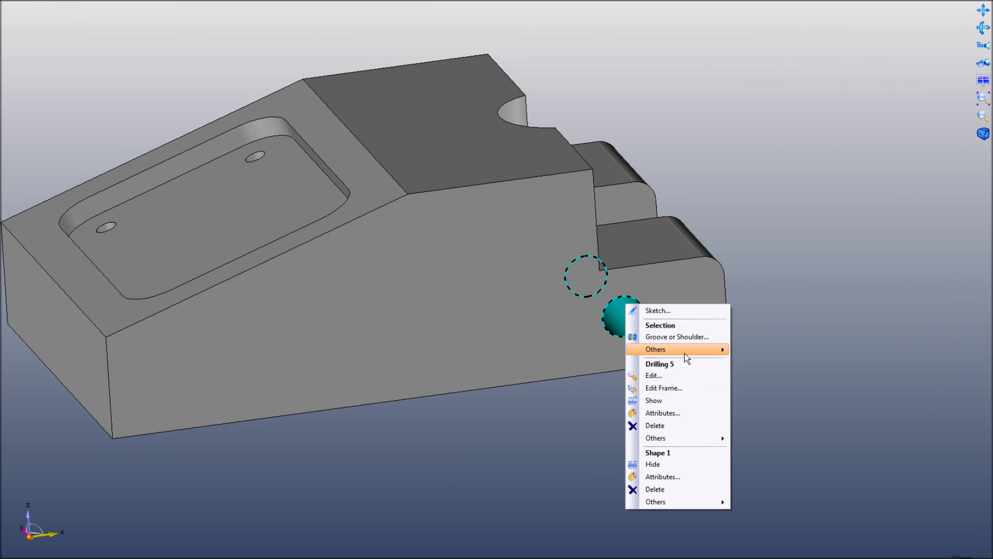
left_click(670, 387)
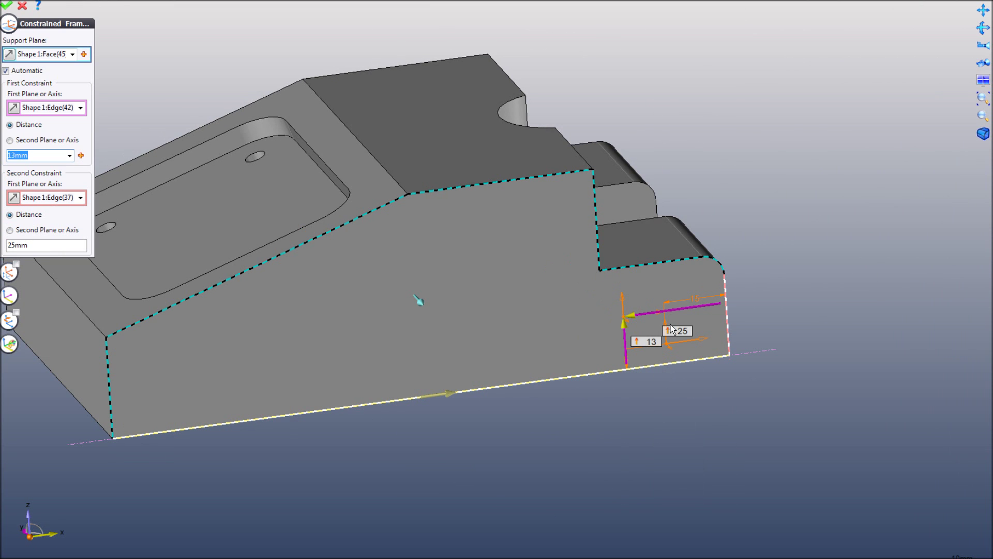
scroll(415, 355, "up", 4)
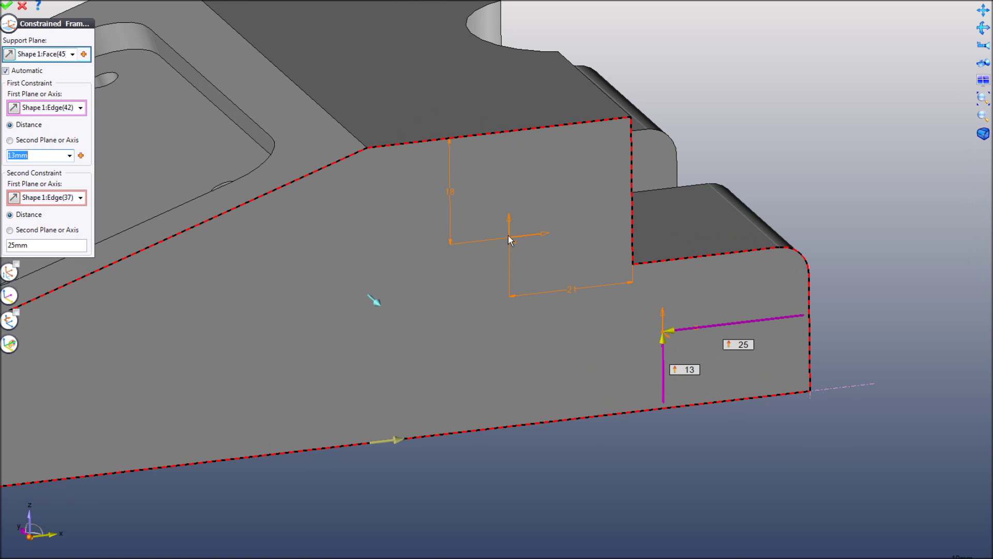
left_click(509, 239)
scroll(564, 250, "down", 3)
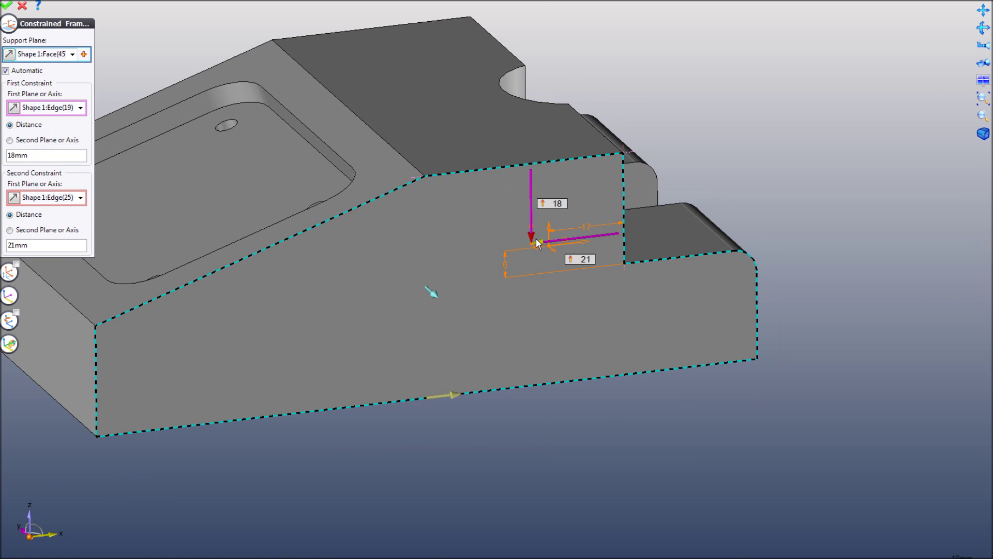
left_click_drag(537, 244, 503, 305)
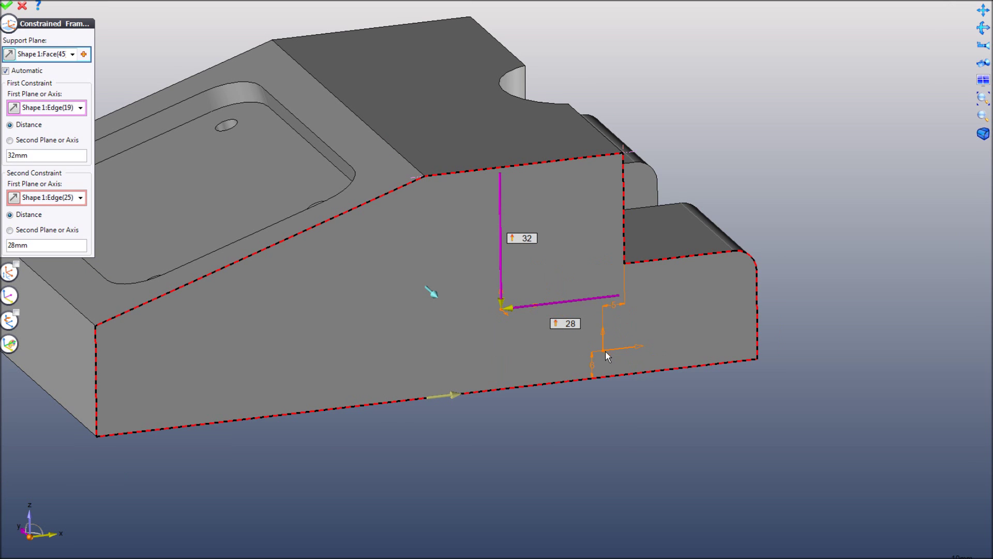
right_click(600, 334)
left_click(627, 349)
Chamfer the two vertical corner edges at the block's low end with identical 10 mm distances.
scroll(629, 354, "down", 2)
scroll(565, 350, "up", 1)
middle_click_drag(564, 349, 746, 278)
scroll(762, 262, "down", 3)
scroll(473, 289, "up", 5)
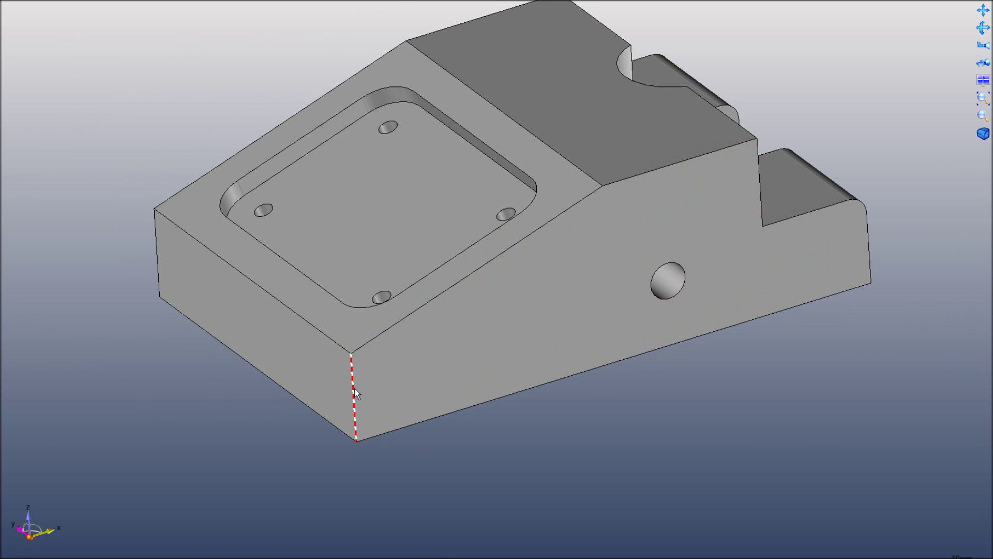
right_click(356, 393)
left_click(380, 428)
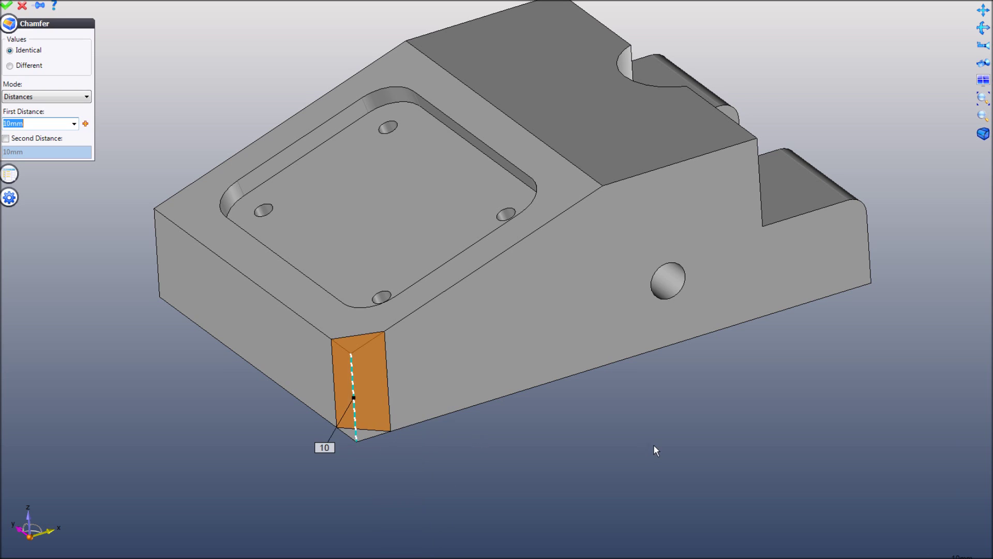
scroll(538, 425, "up", 1)
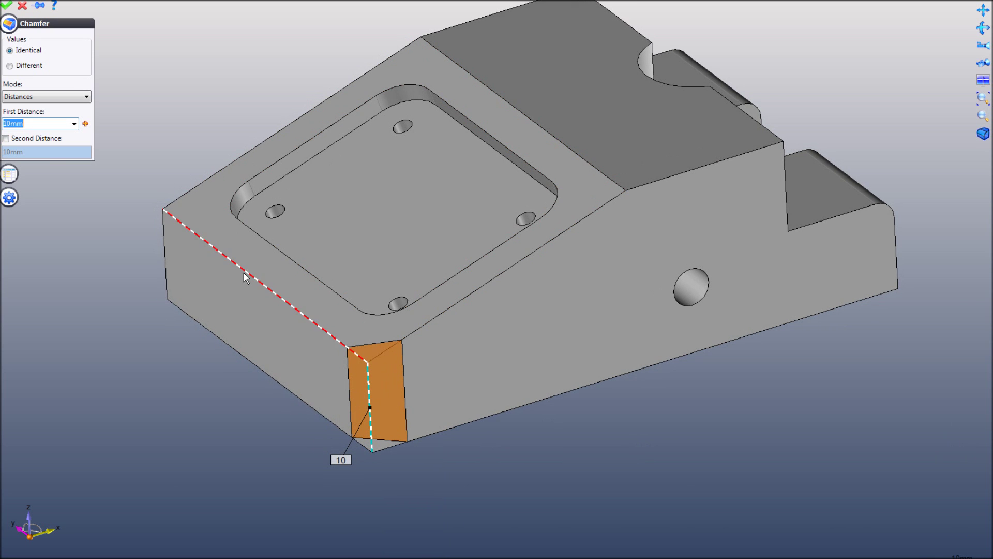
left_click(164, 251)
right_click(115, 318)
left_click(135, 325)
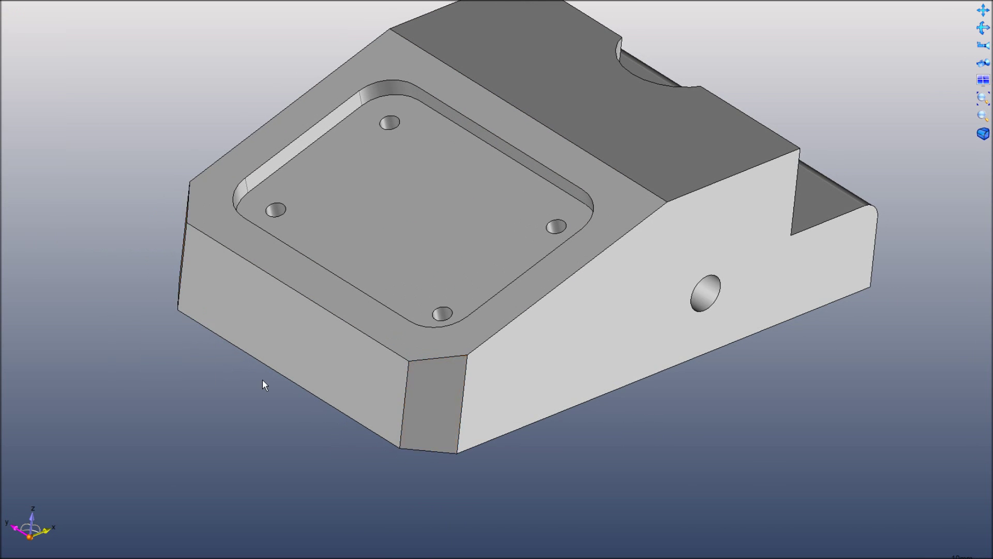
scroll(262, 382, "down", 2)
middle_click_drag(340, 398, 517, 413)
scroll(516, 412, "up", 2)
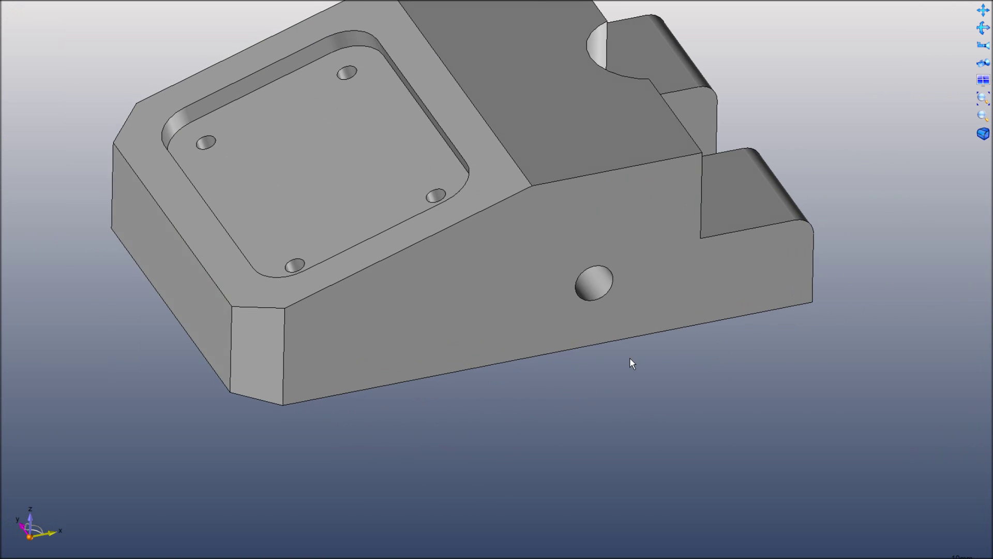
Chamfer the two outer vertical corner edges at the block's stepped end, one on each long side.
middle_click_drag(629, 357, 368, 450)
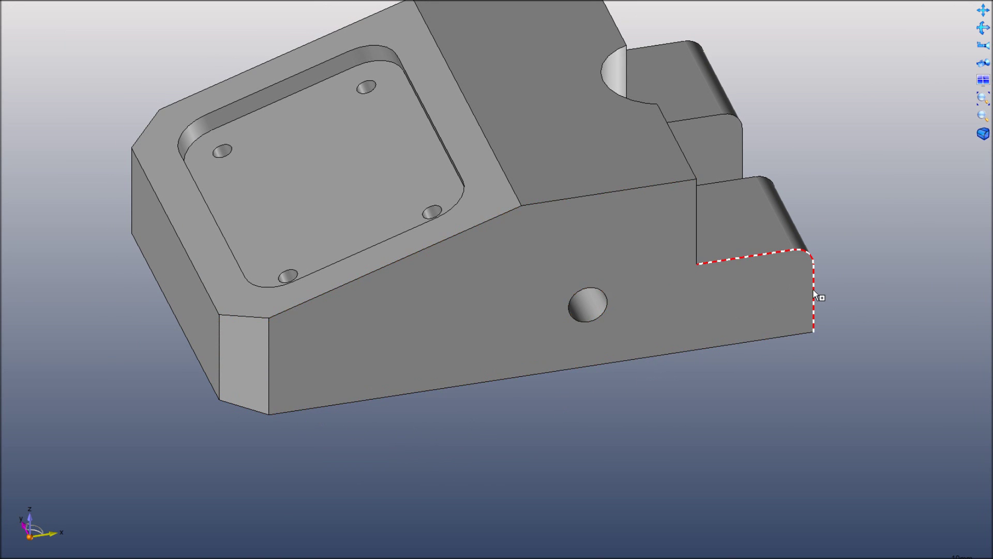
scroll(645, 422, "down", 3)
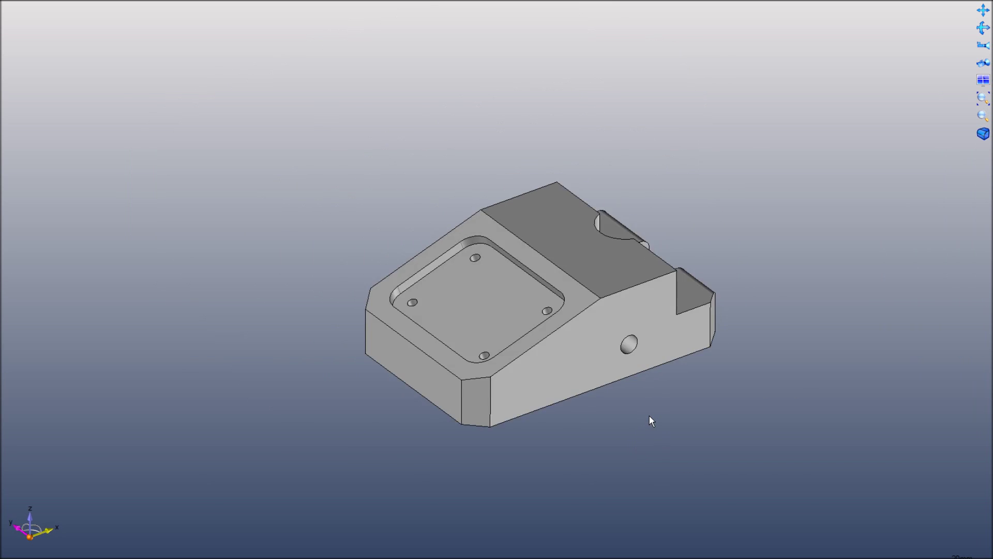
scroll(611, 429, "up", 5)
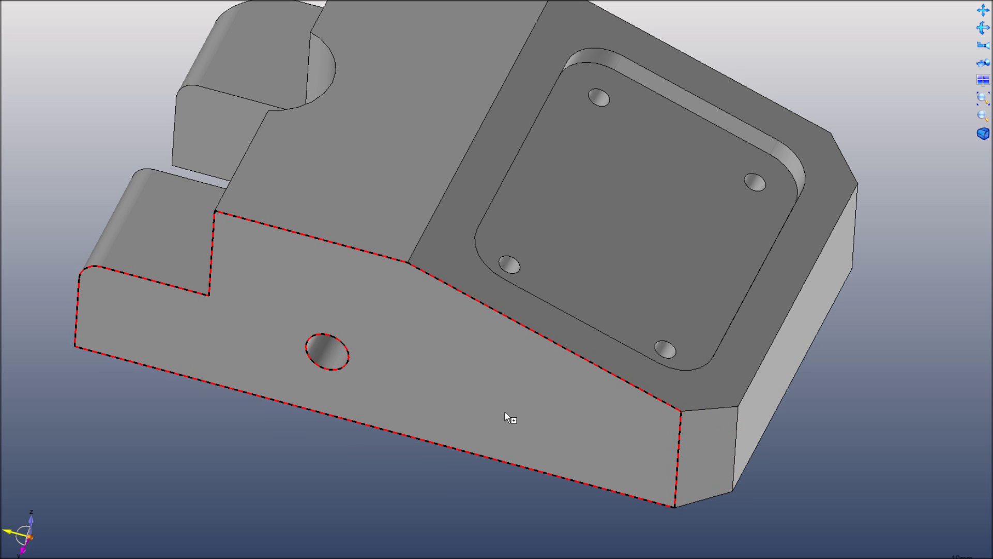
right_click(77, 305)
right_click(78, 305)
left_click(77, 305)
scroll(222, 378, "down", 8)
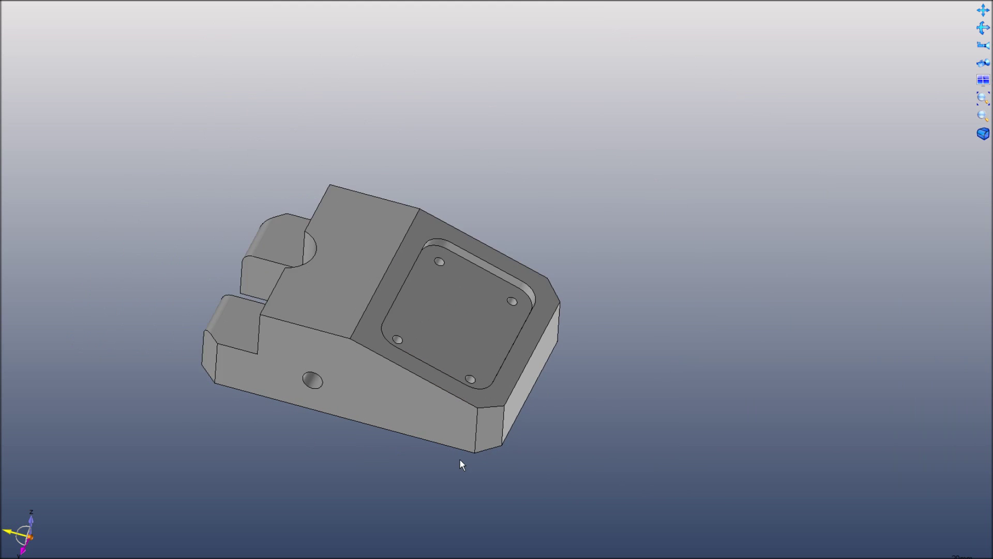
middle_click_drag(460, 460, 330, 356)
scroll(316, 361, "up", 3)
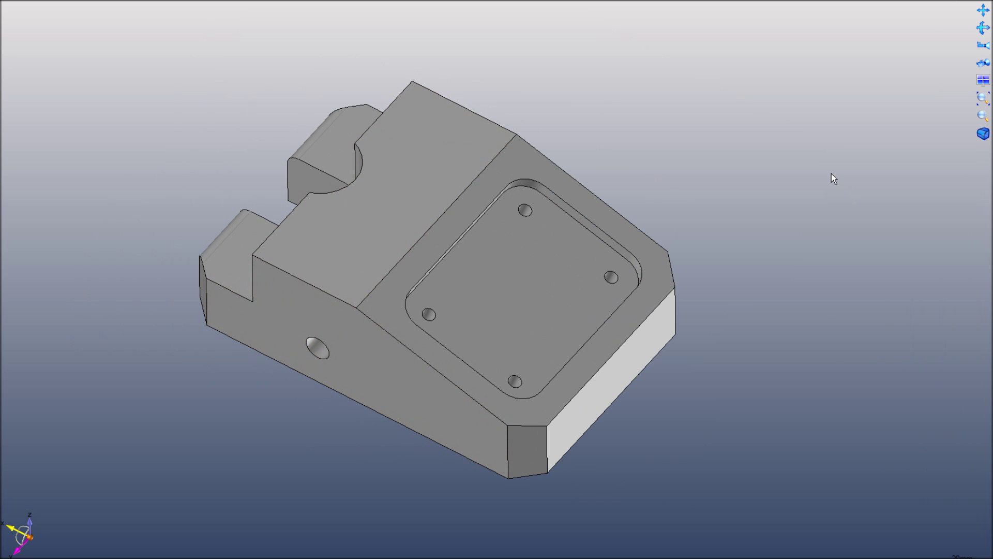
key("ctrl+d")
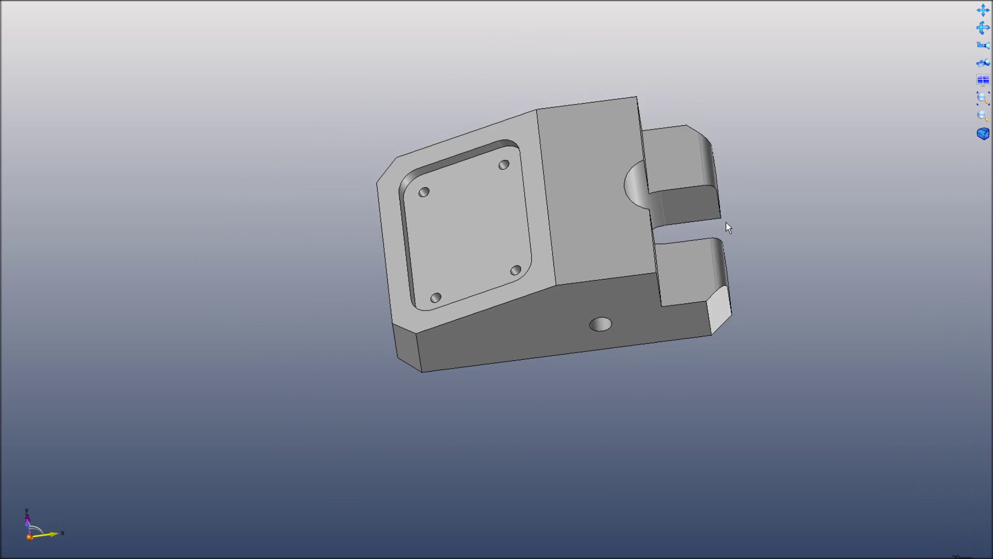
scroll(713, 269, "up", 5)
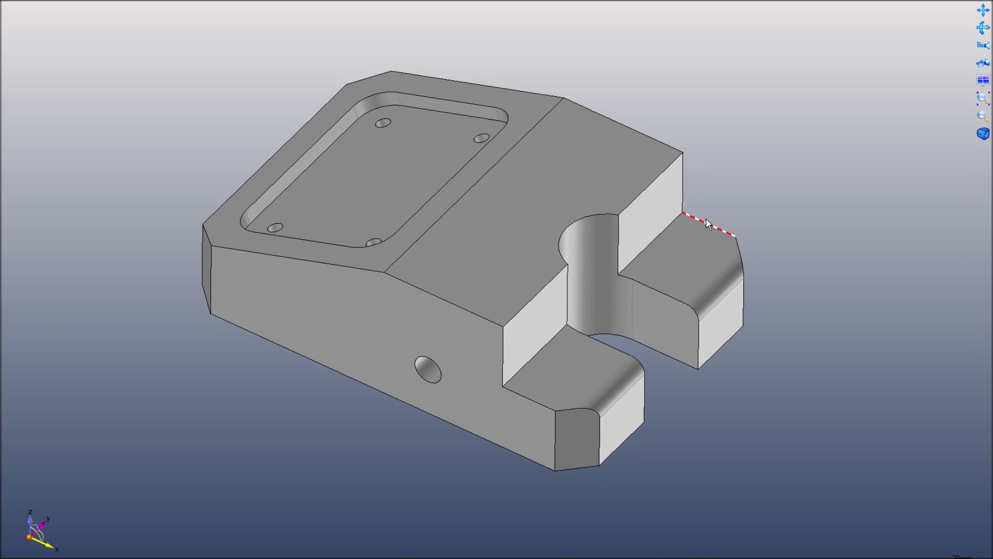